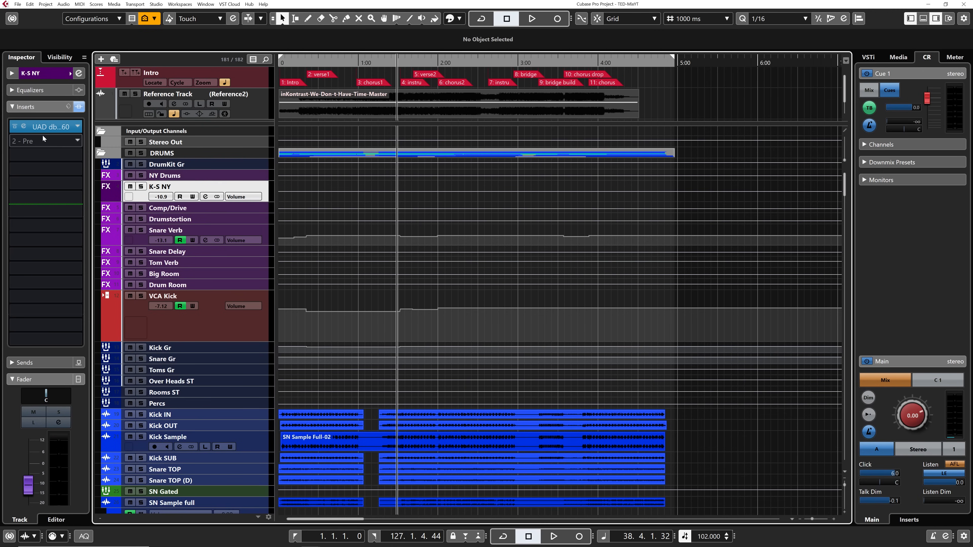
# - Start importing tracks from another project, choosing Mix4YT-01.cpr in the MIXING folder as the source
pyautogui.click(17, 4)
pyautogui.moveTo(37, 115)
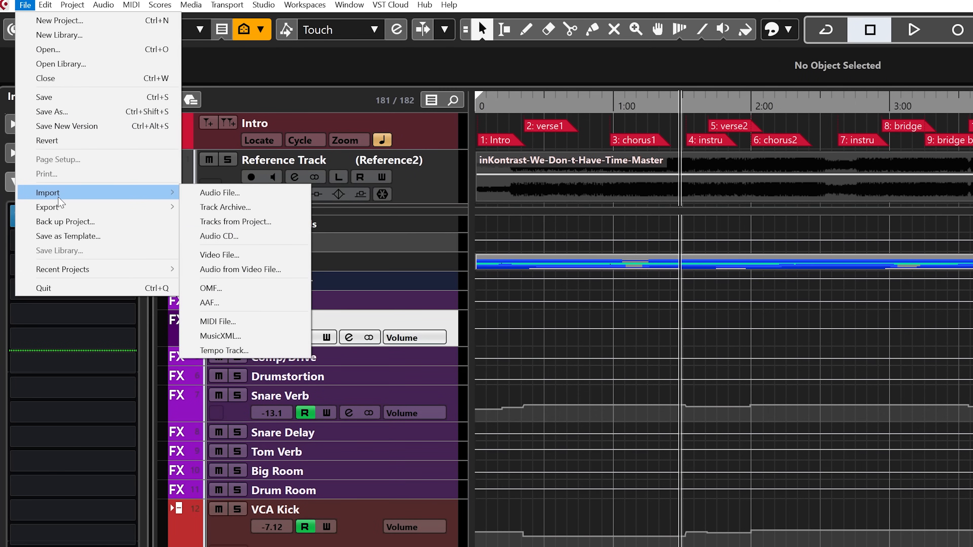
pyautogui.click(280, 221)
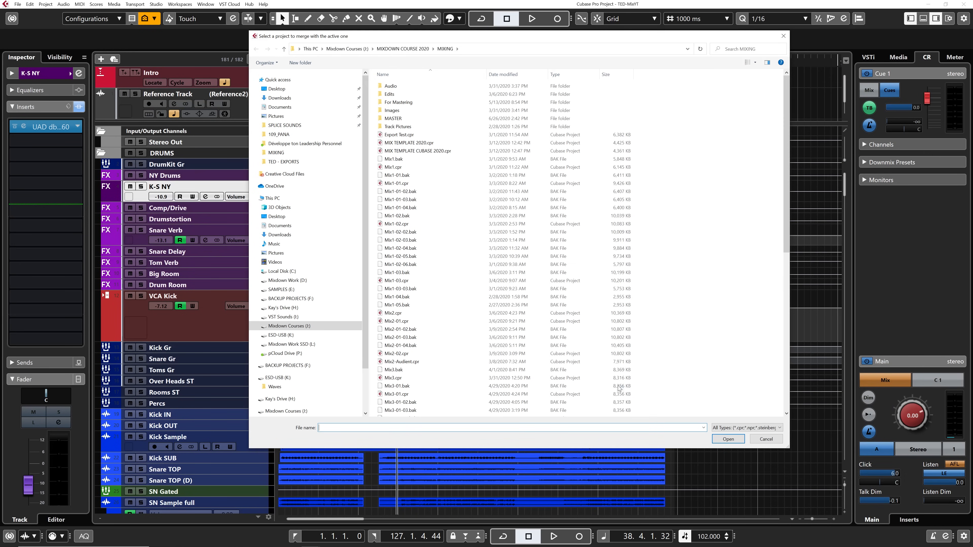
pyautogui.scroll(-12, 614, 392)
pyautogui.click(415, 381)
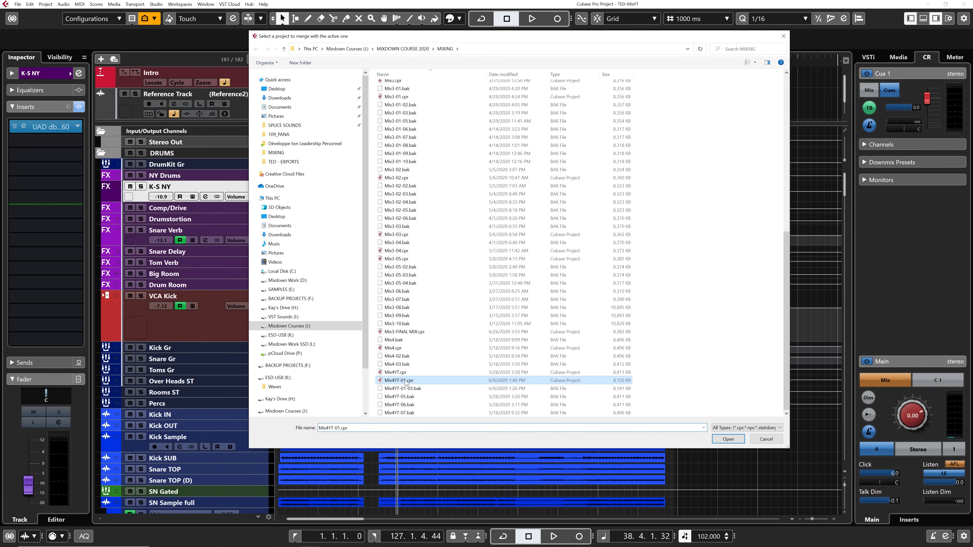
pyautogui.click(724, 440)
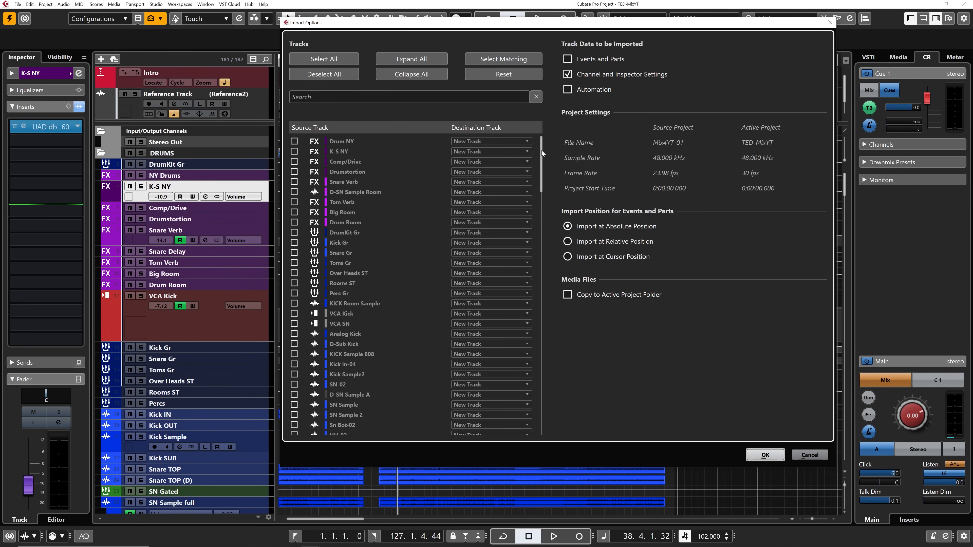
# - Include the K-S NY source track in the import and assign it to the existing K-S NY destination track
pyautogui.moveTo(541, 151); pyautogui.dragTo(521, 140)
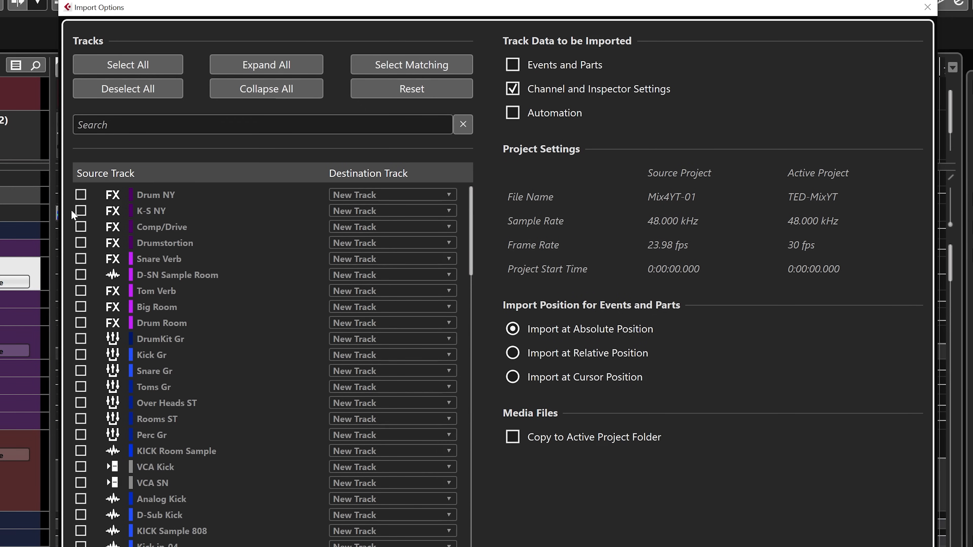
pyautogui.click(80, 212)
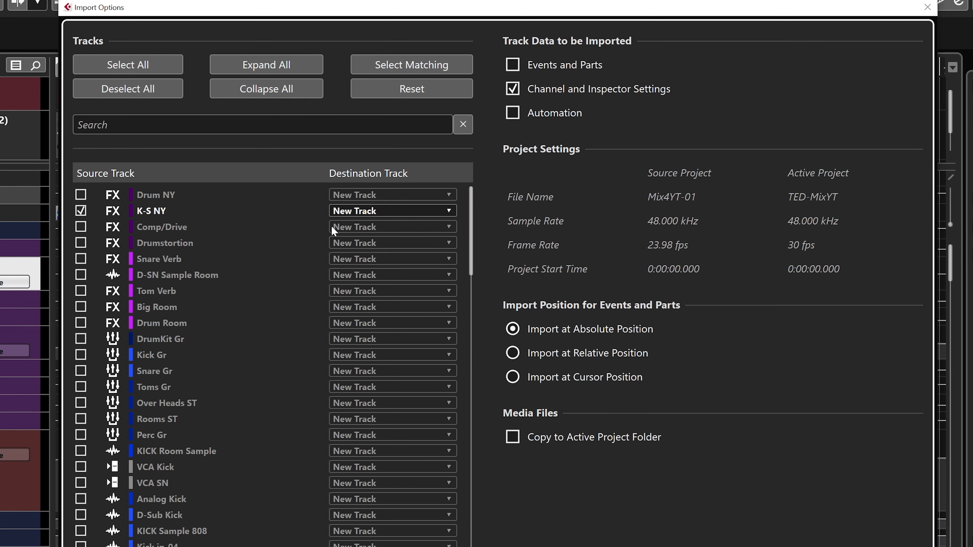
pyautogui.click(393, 211)
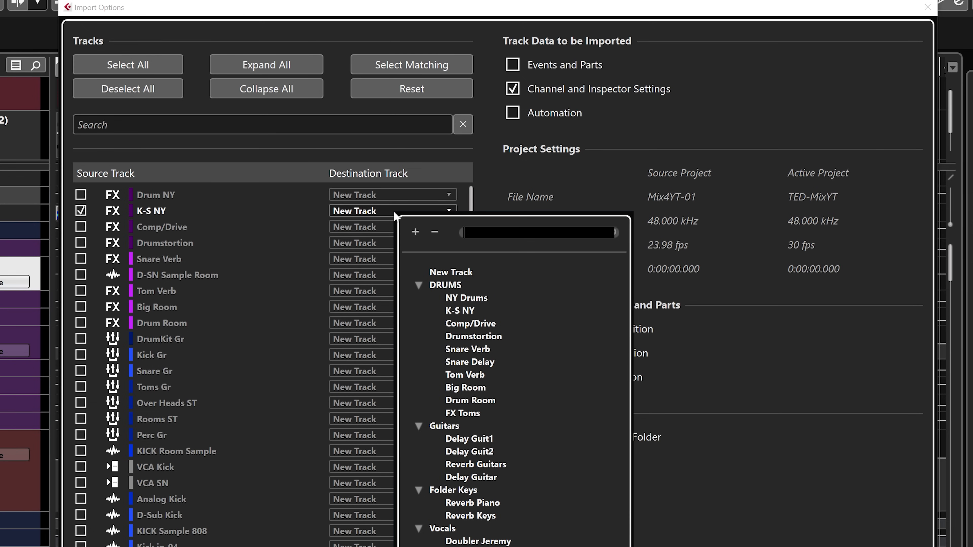
pyautogui.click(351, 166)
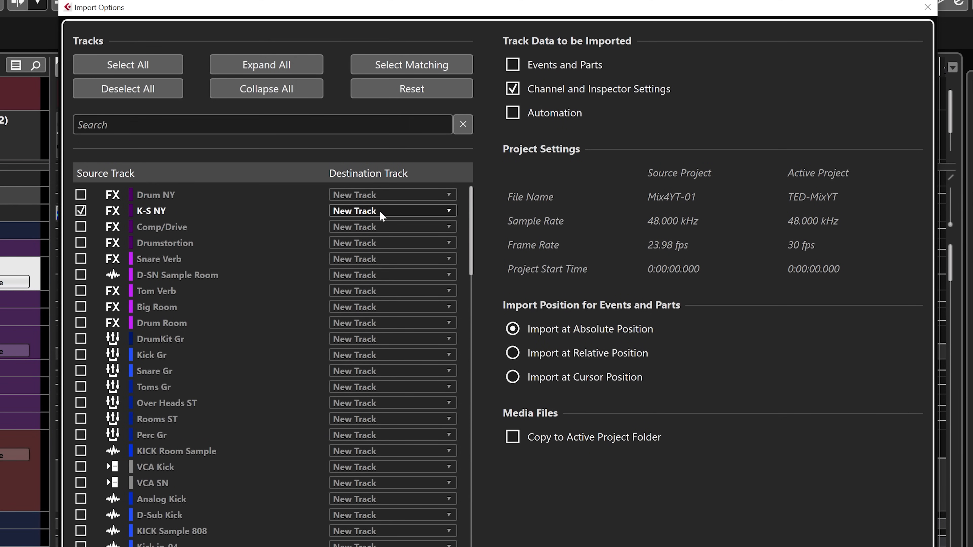
pyautogui.click(403, 216)
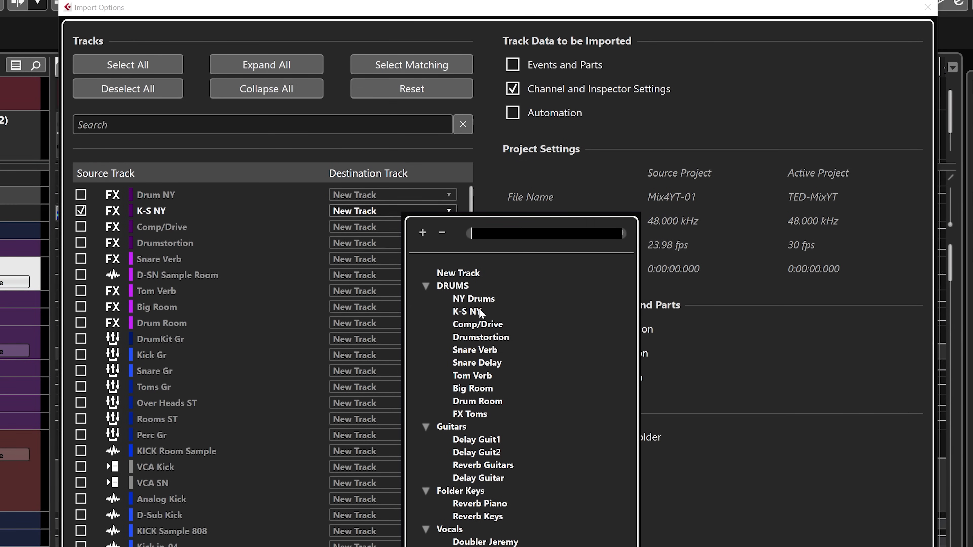
pyautogui.click(466, 311)
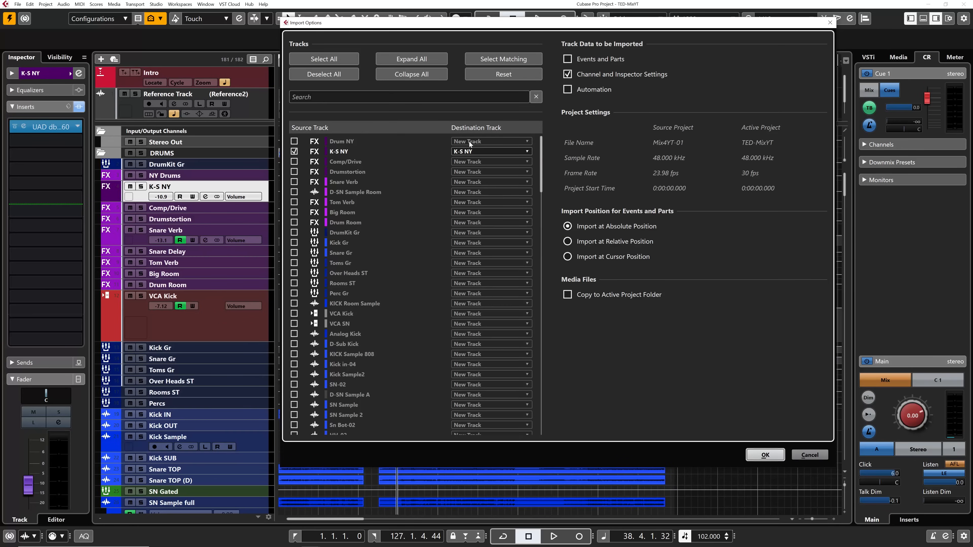
# - Reset the K-S NY destination to New Track, match it automatically to its namesake, and run the import with only channel and inspector settings
pyautogui.click(481, 150)
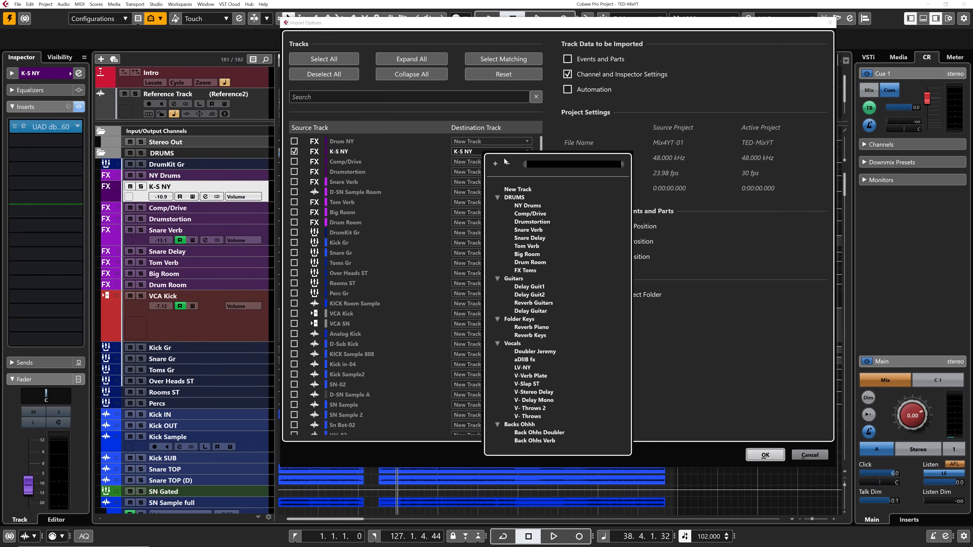
pyautogui.click(504, 158)
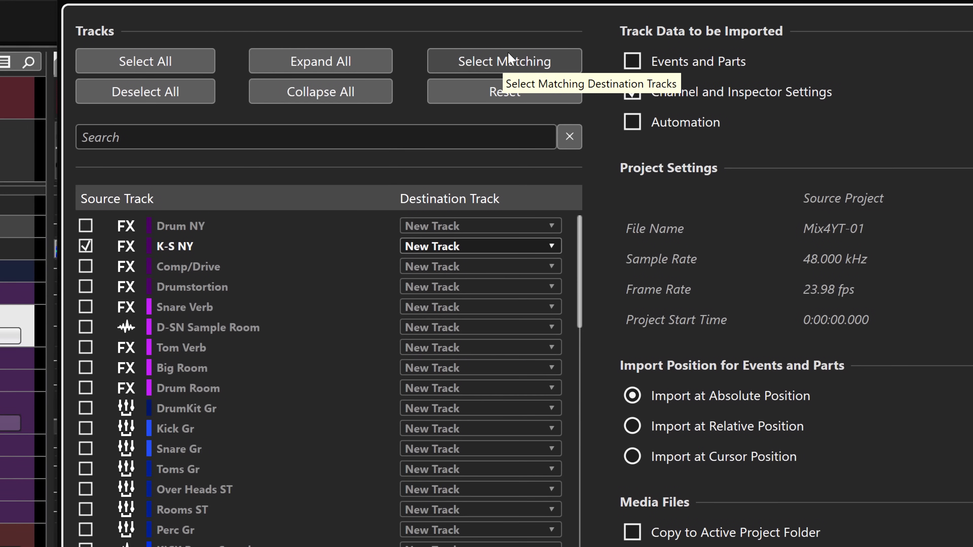
pyautogui.click(508, 50)
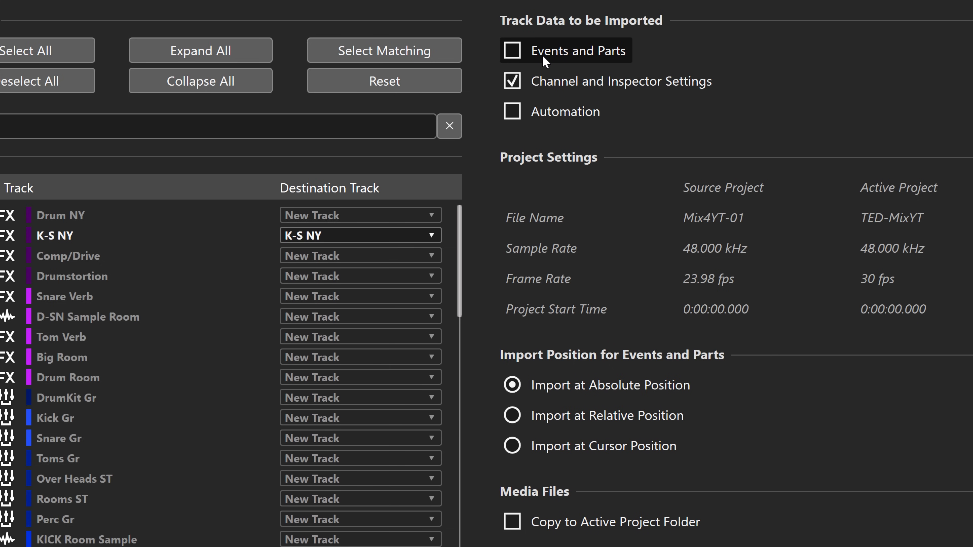
pyautogui.click(535, 113)
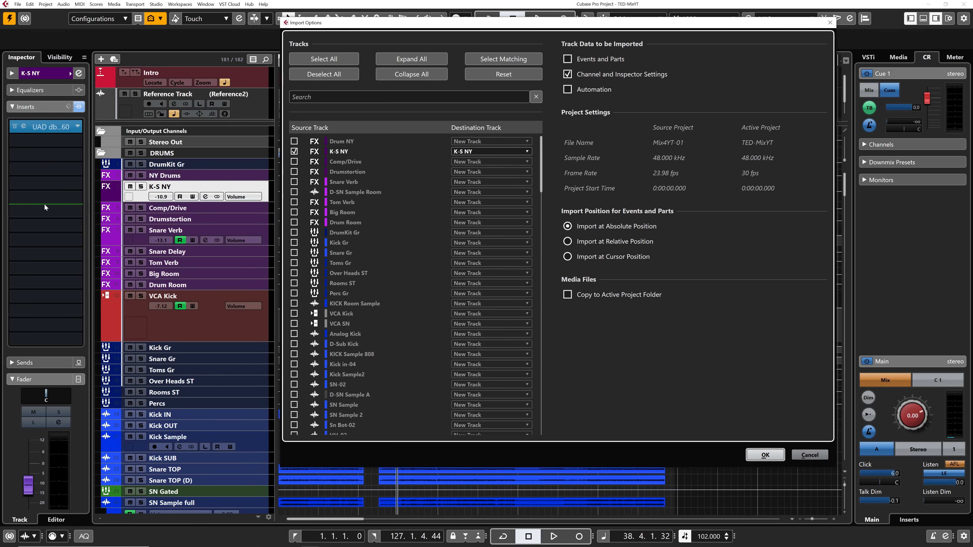
pyautogui.click(764, 455)
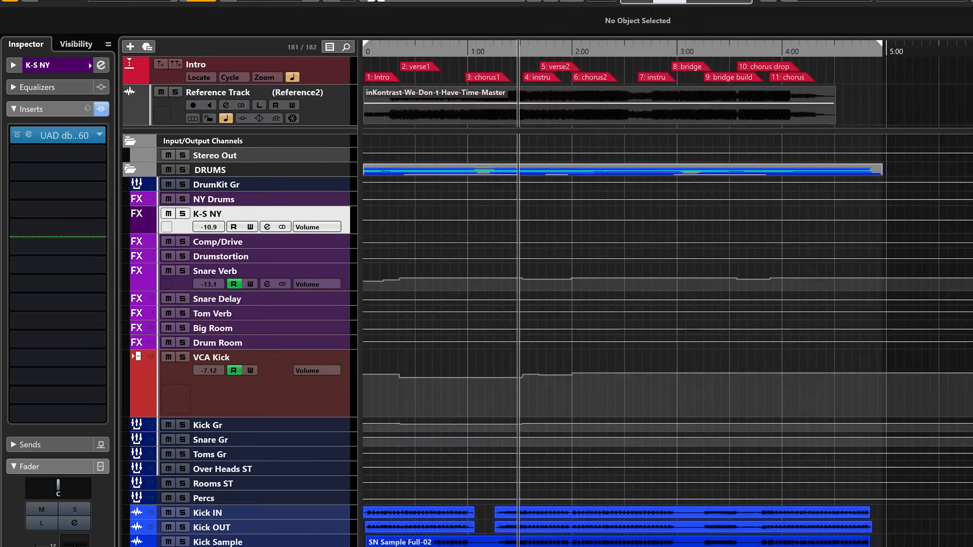
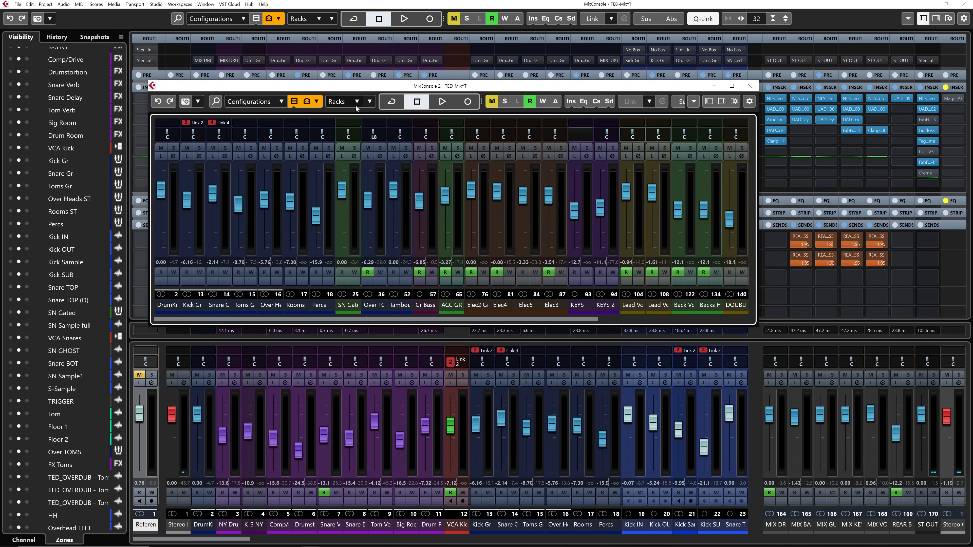
# - Open MixConsole 3 and filter its channel types to show only FX Channels
pyautogui.click(108, 7)
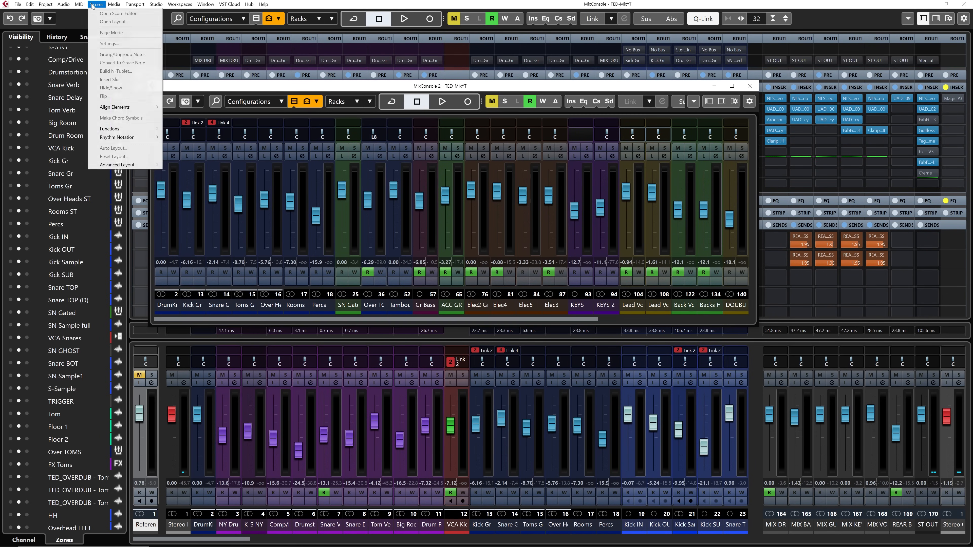
pyautogui.moveTo(156, 5)
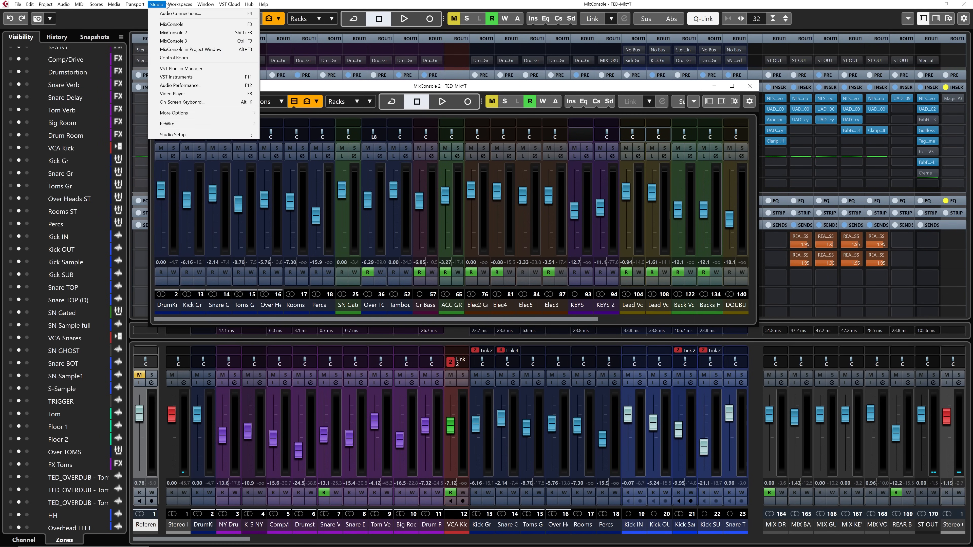
pyautogui.click(174, 41)
pyautogui.click(485, 169)
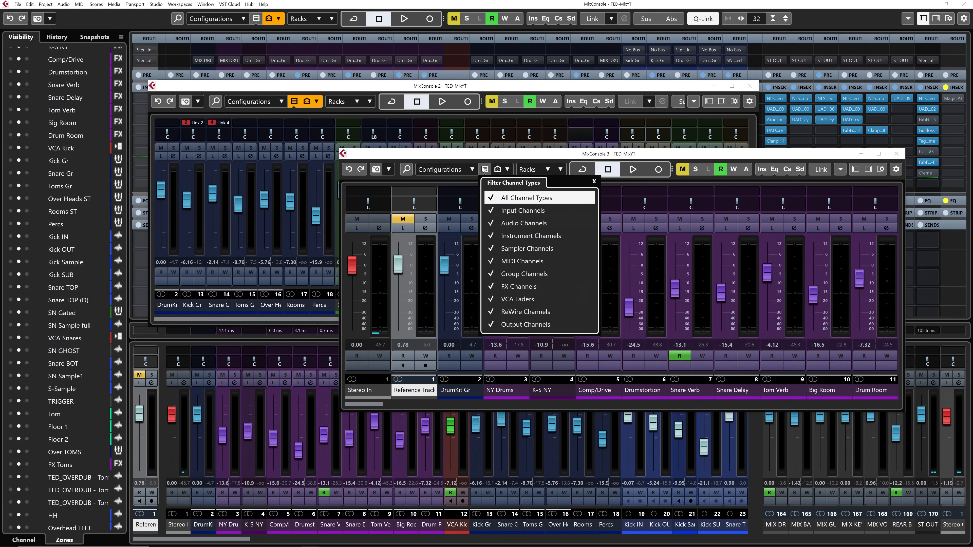
pyautogui.click(490, 199)
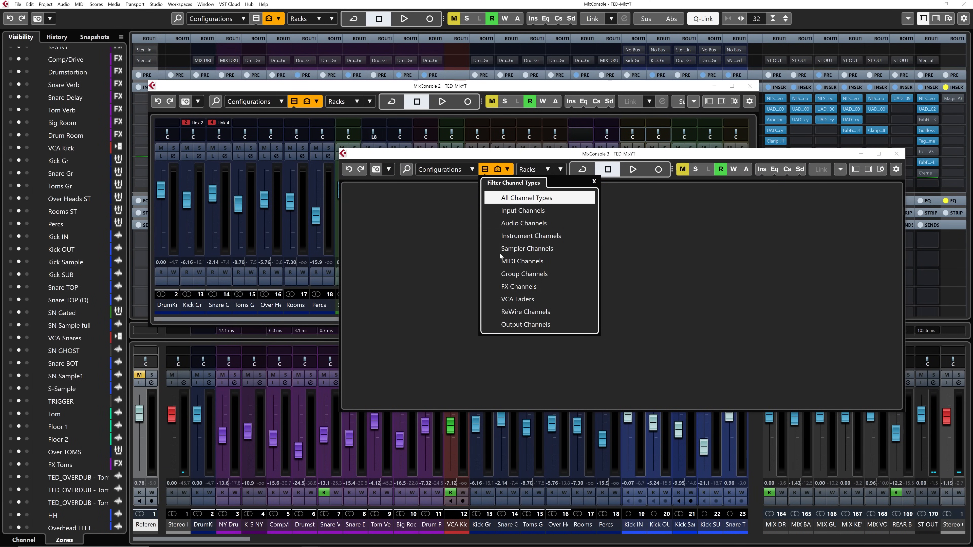
pyautogui.click(498, 290)
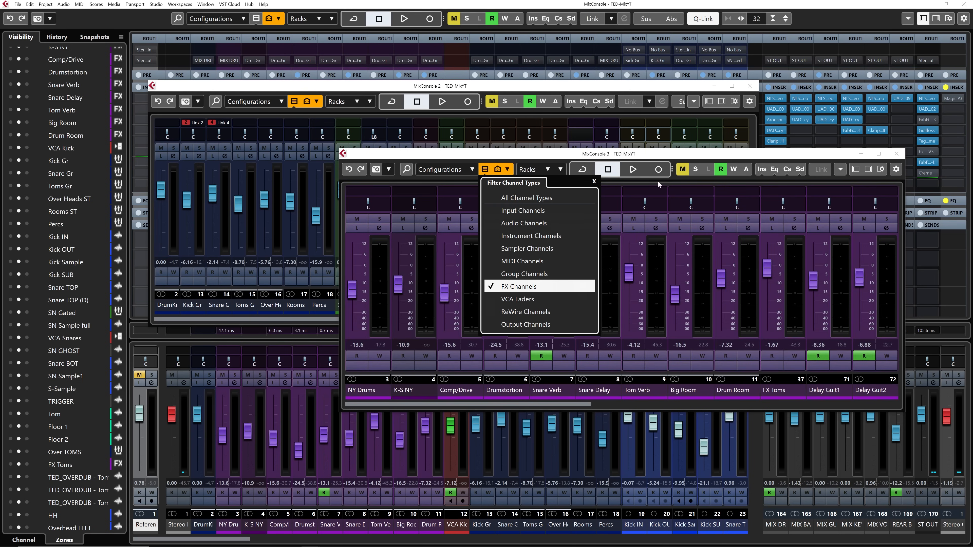
# - Raise the Tom Verb fader to -3.33 dB and narrow the channel strips in MixConsole 3
pyautogui.click(659, 153)
pyautogui.moveTo(628, 271); pyautogui.dragTo(628, 269)
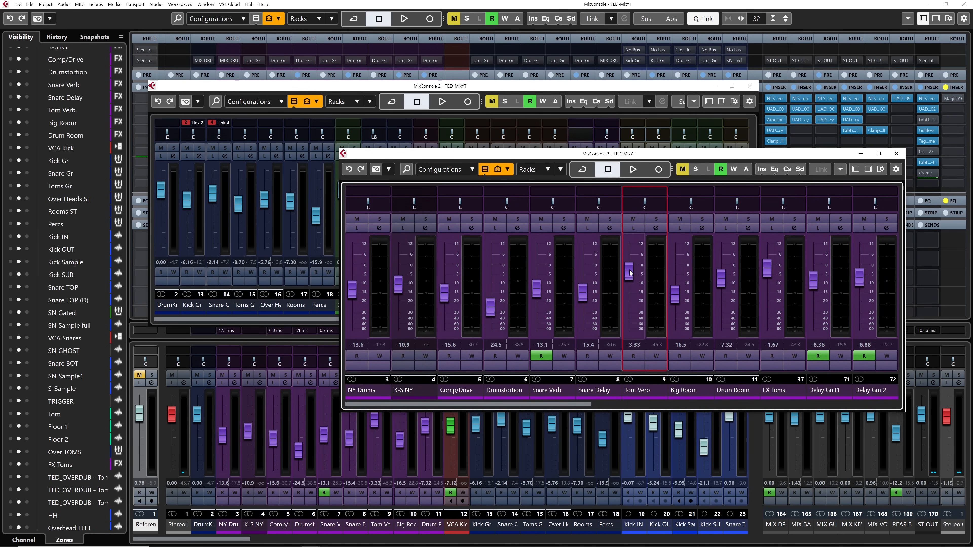
pyautogui.press('g')
pyautogui.press('g')
pyautogui.press('g')
pyautogui.press('g')
pyautogui.press('g')
pyautogui.press('g')
pyautogui.press('g')
pyautogui.press('g')
pyautogui.press('g')
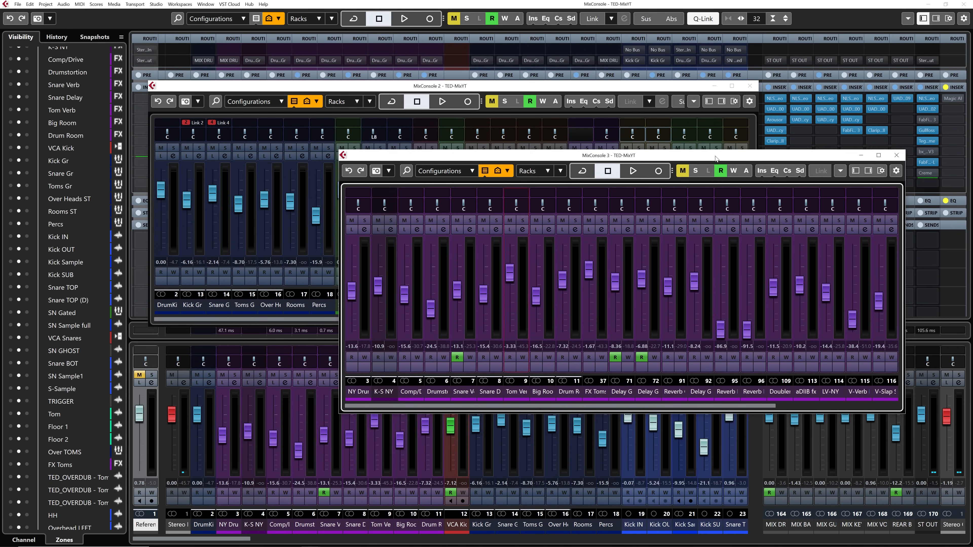
# - Move the MixConsole 2 and MixConsole 3 windows apart over the main mixer, and close both
pyautogui.moveTo(717, 155); pyautogui.dragTo(547, 237)
pyautogui.moveTo(566, 88); pyautogui.dragTo(368, 45)
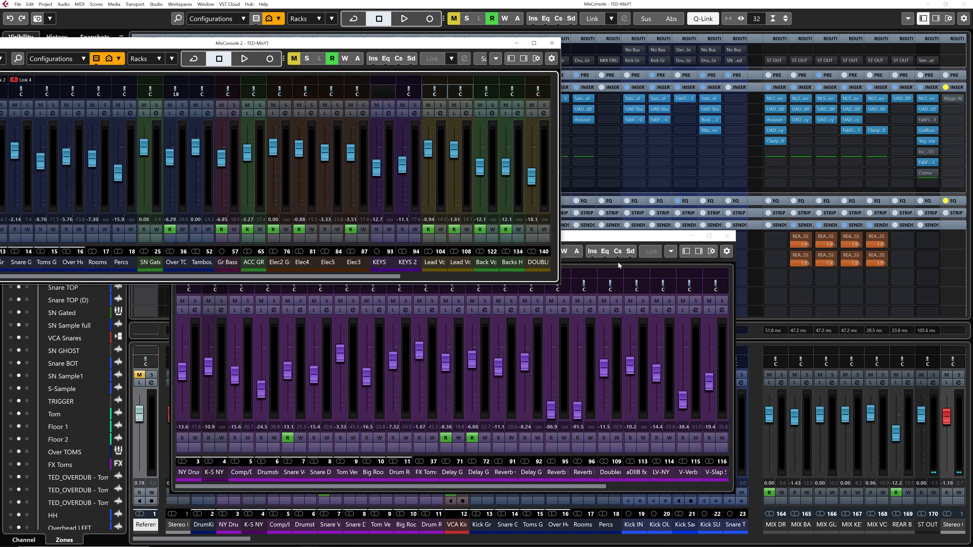
pyautogui.moveTo(590, 236); pyautogui.dragTo(727, 229)
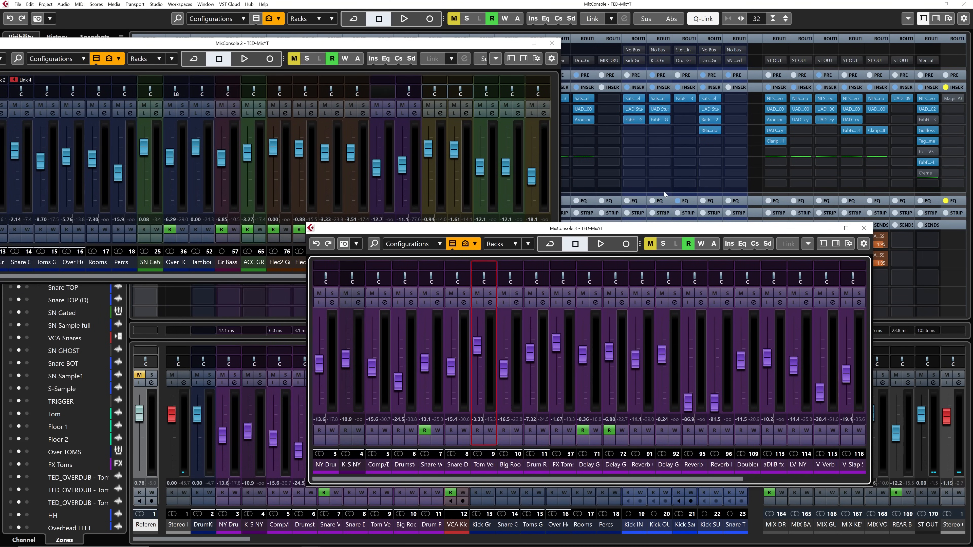
pyautogui.click(863, 228)
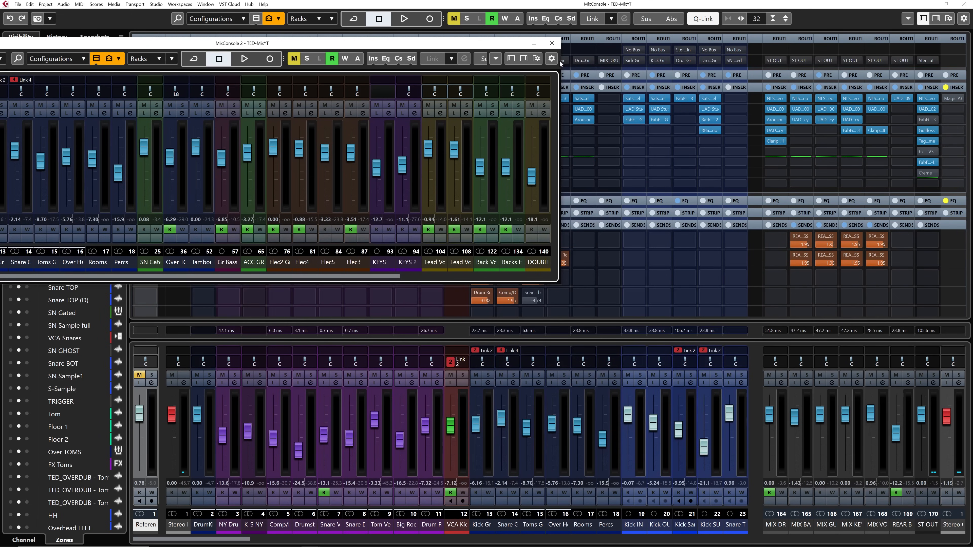
pyautogui.click(551, 42)
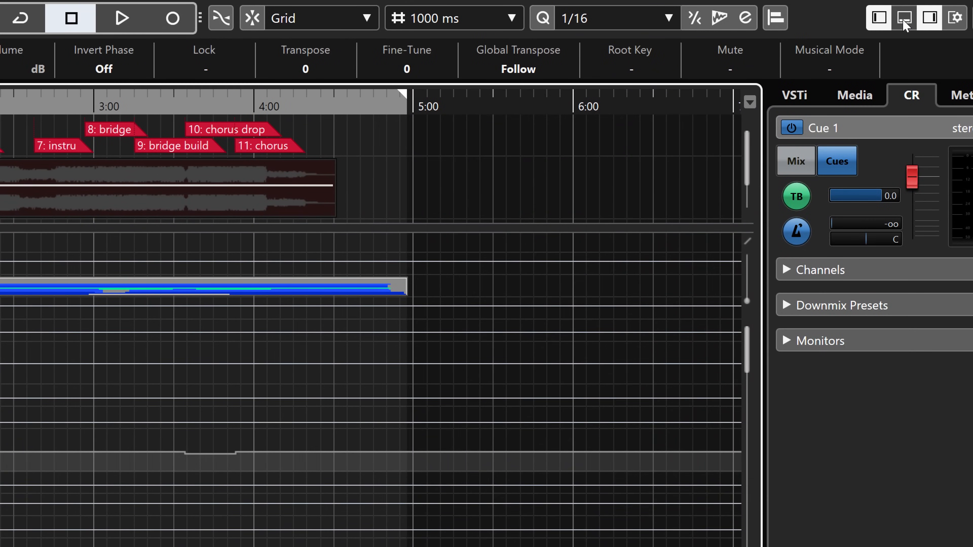
# - Show the lower zone of the project window and display the MixConsole in it
pyautogui.click(903, 19)
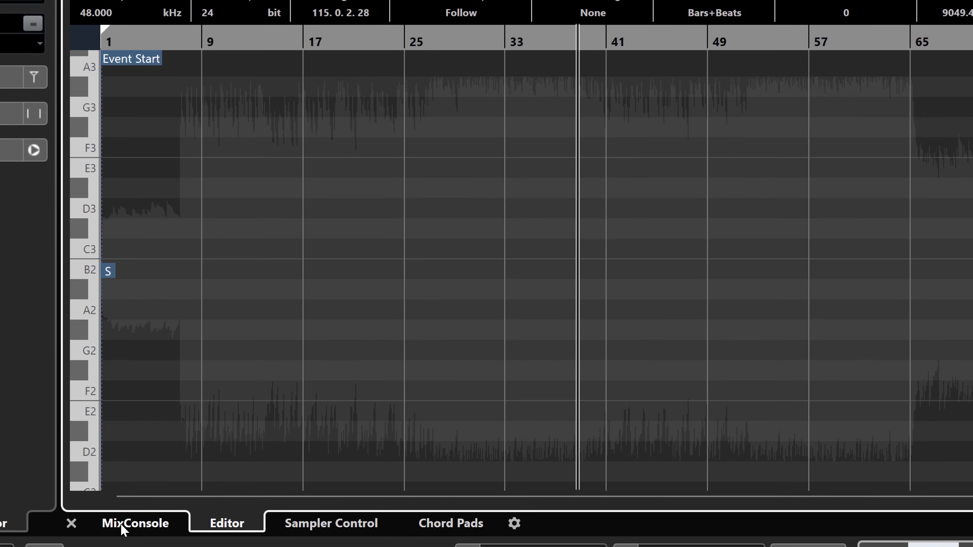
pyautogui.click(120, 523)
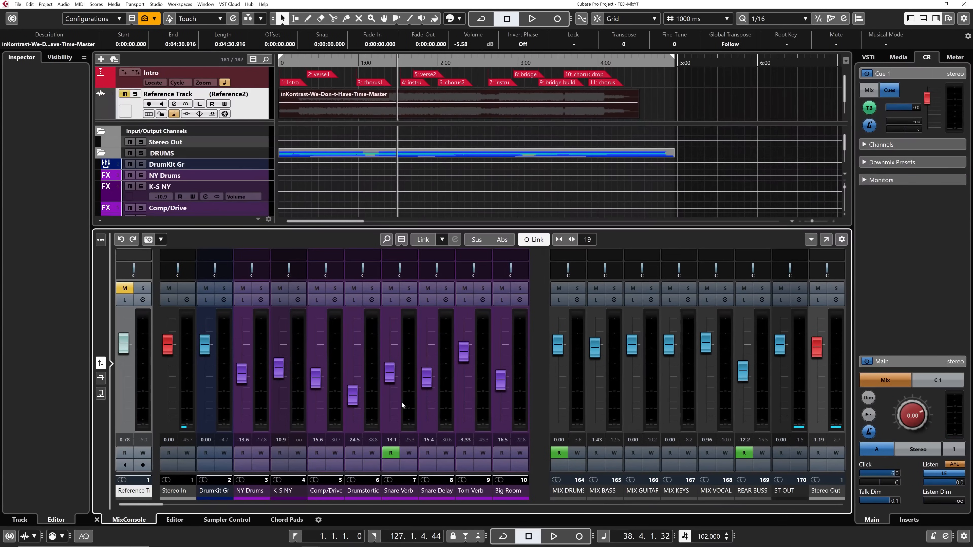
pyautogui.hotkey('alt', 'F3')
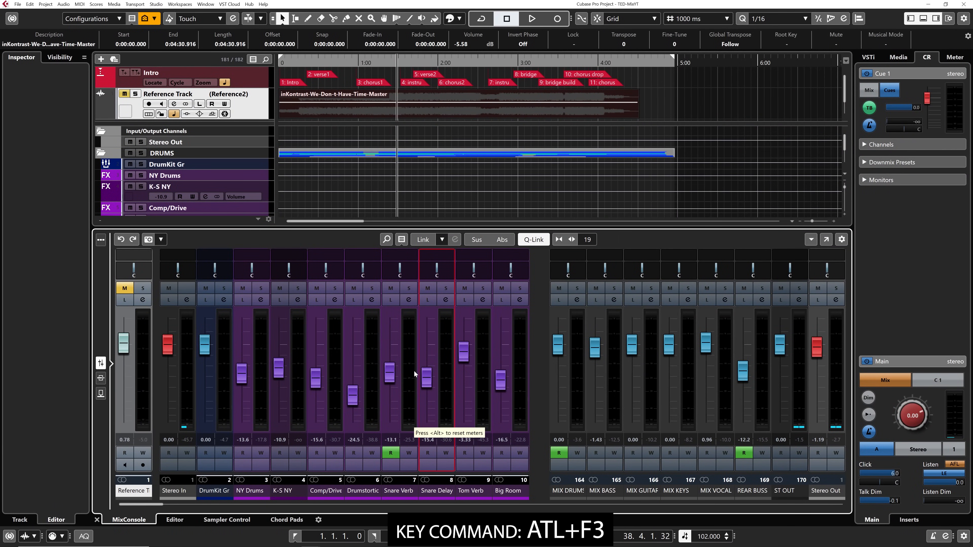
# - Narrow the channel strips of the lower-zone MixConsole and reduce the zone's height to reveal more of the track list
pyautogui.press('g')
pyautogui.press('g')
pyautogui.press('g')
pyautogui.press('g')
pyautogui.press('g')
pyautogui.press('g')
pyautogui.press('g')
pyautogui.press('g')
pyautogui.press('g')
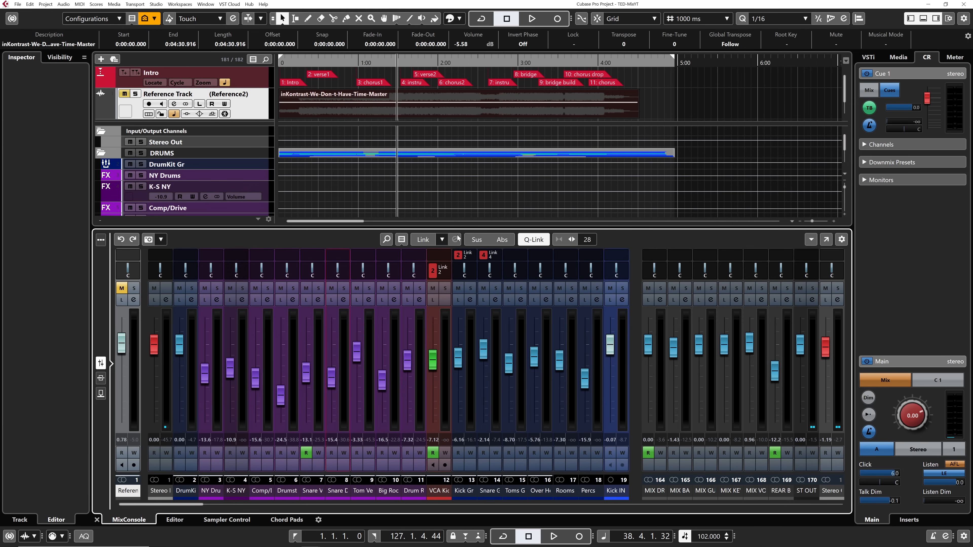
pyautogui.moveTo(459, 228); pyautogui.dragTo(451, 323)
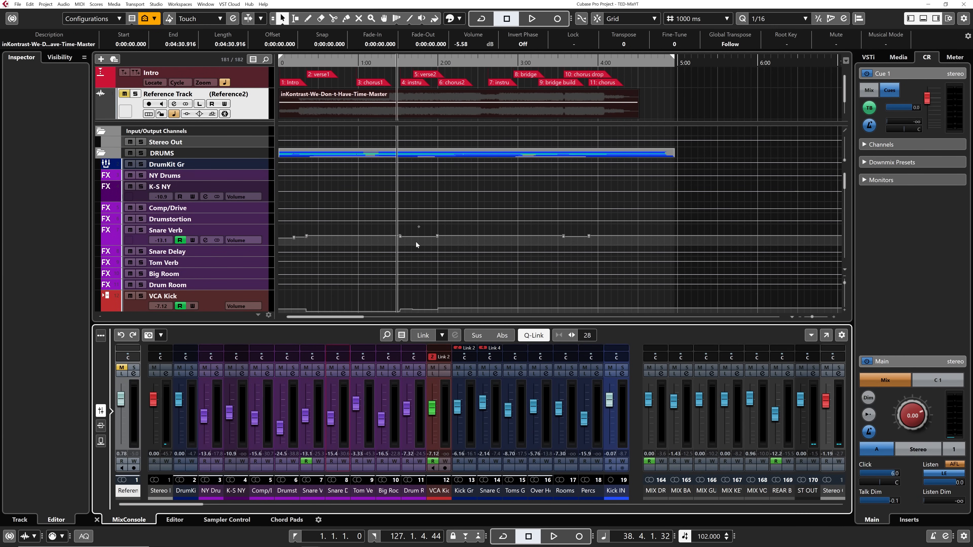
pyautogui.scroll(-10, 416, 245)
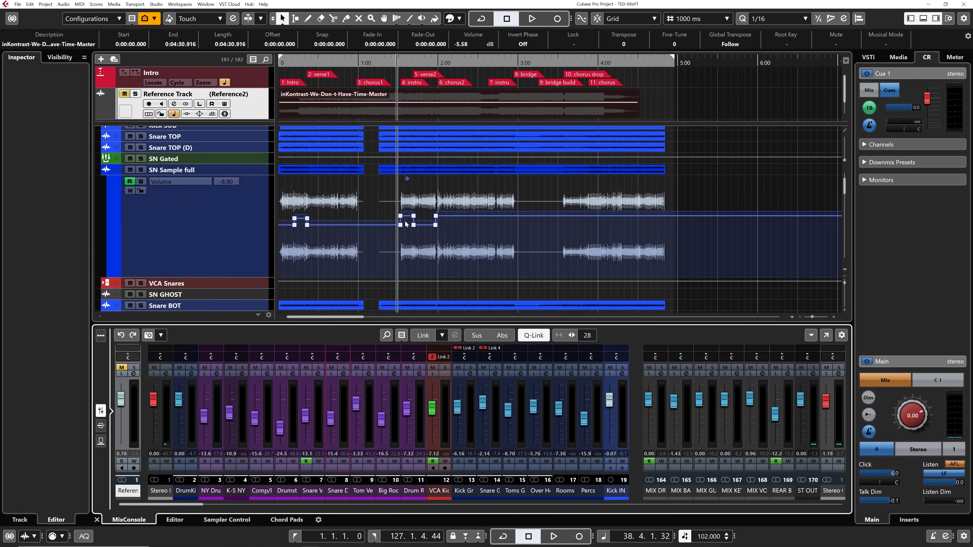
pyautogui.scroll(10, 406, 224)
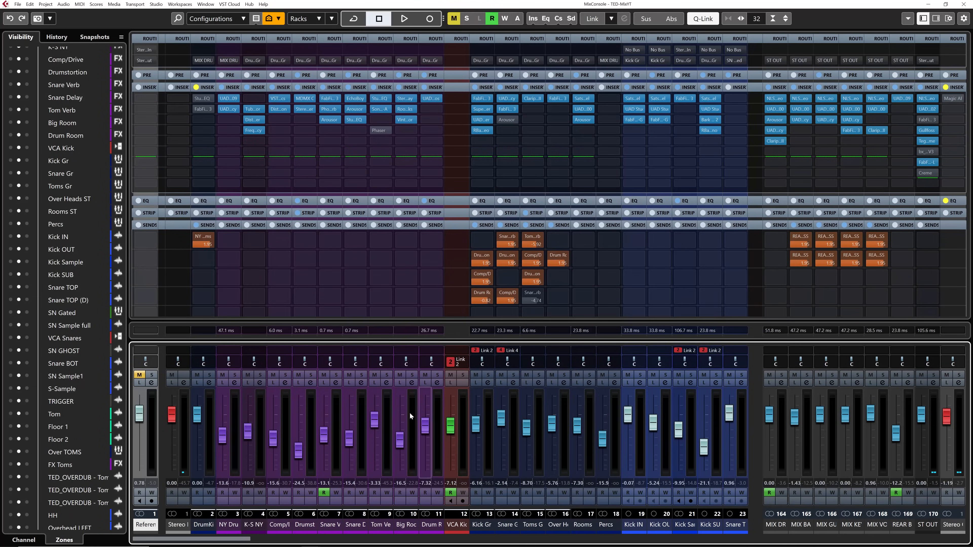
pyautogui.hscroll(5, 410, 412)
pyautogui.hscroll(20, 642, 529)
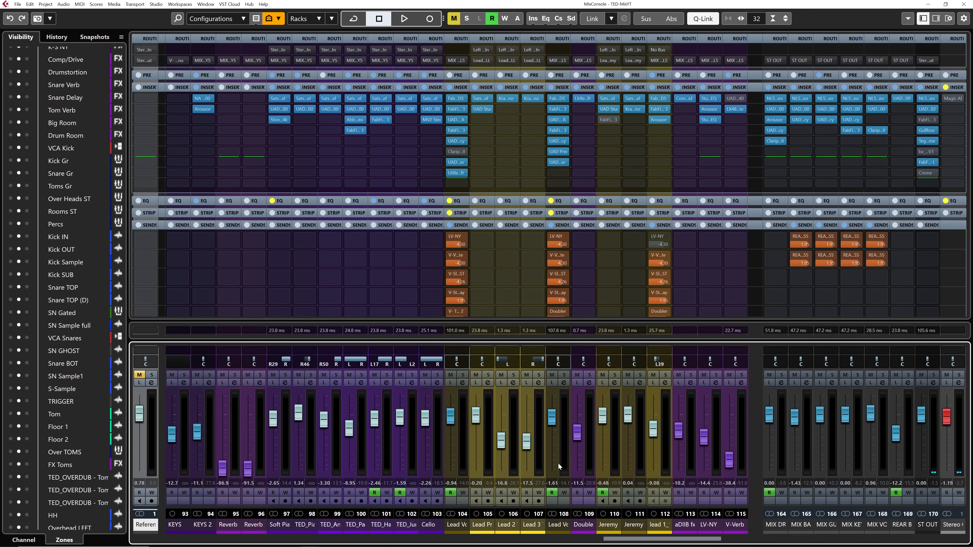
# - Hide the left zone of the full MixConsole and show it again
pyautogui.hscroll(-3, 645, 519)
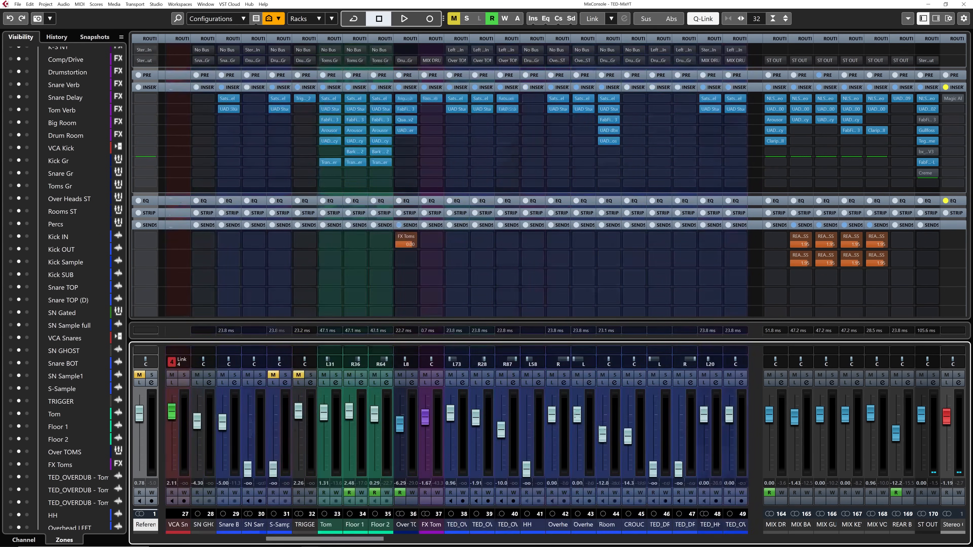
pyautogui.hscroll(-13, 644, 519)
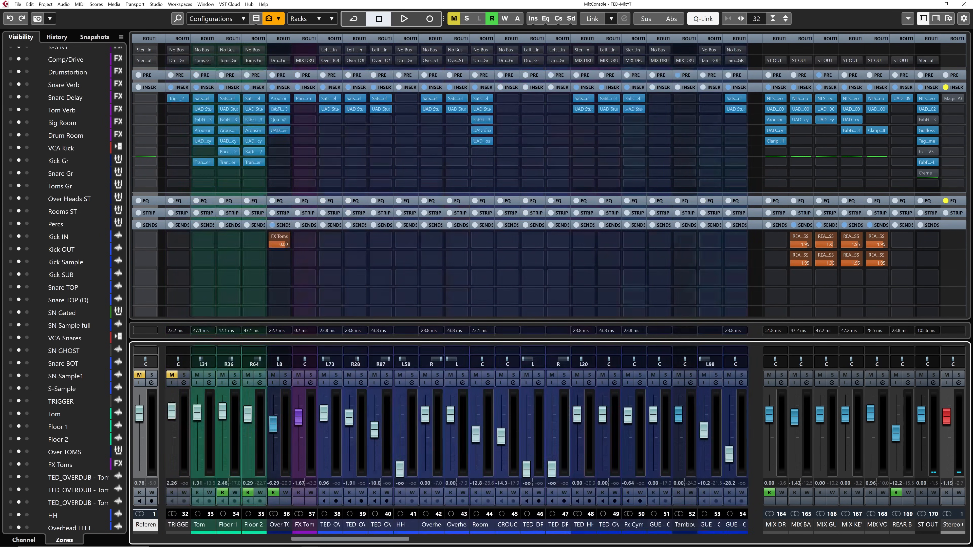
pyautogui.hscroll(1, 733, 462)
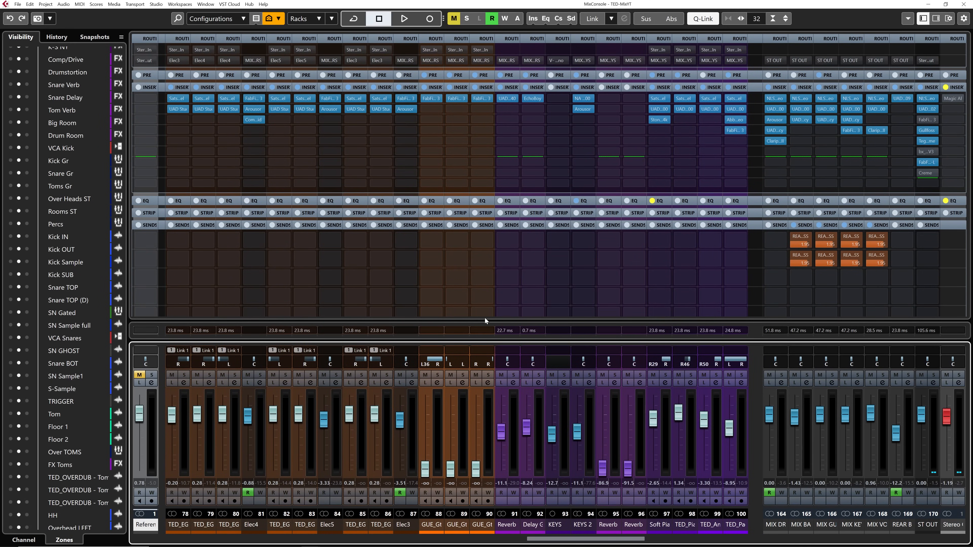
pyautogui.click(923, 19)
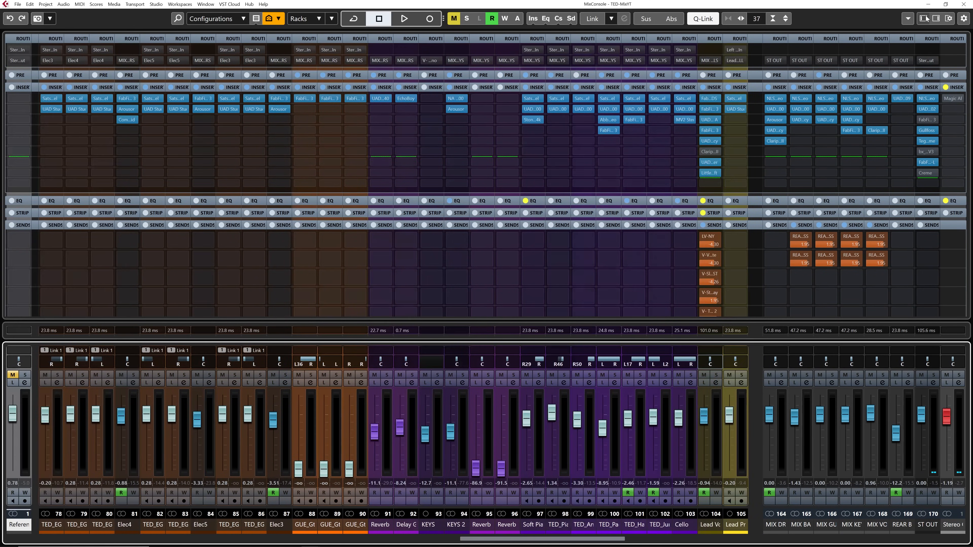
pyautogui.click(923, 19)
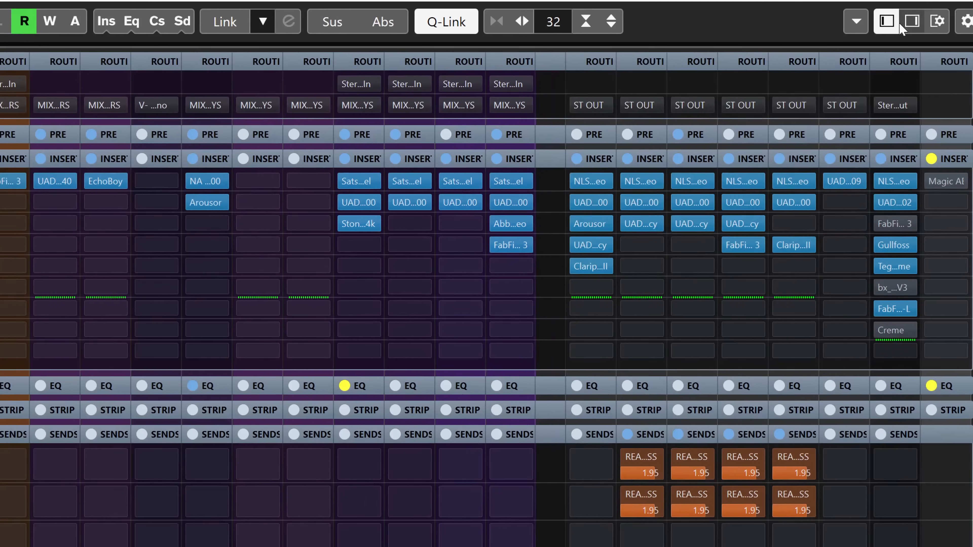
pyautogui.click(885, 22)
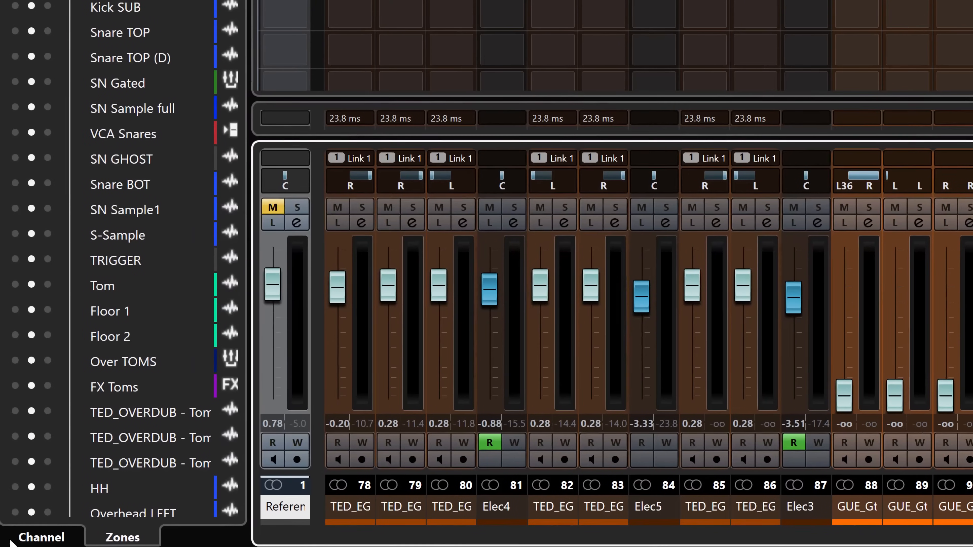
# - Compare the left zone's Channel and Zones lists, and check which channels stay locked beside the moving strips
pyautogui.click(46, 537)
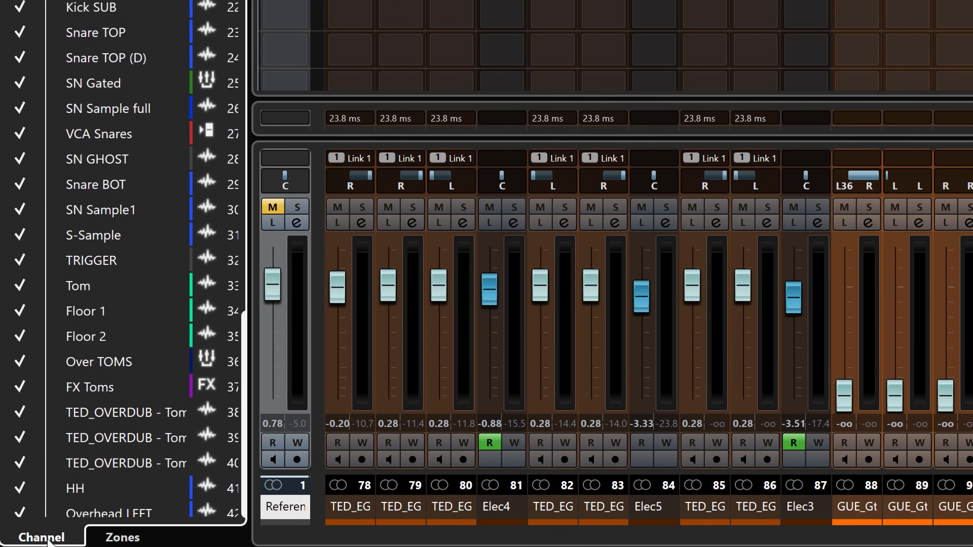
pyautogui.click(131, 540)
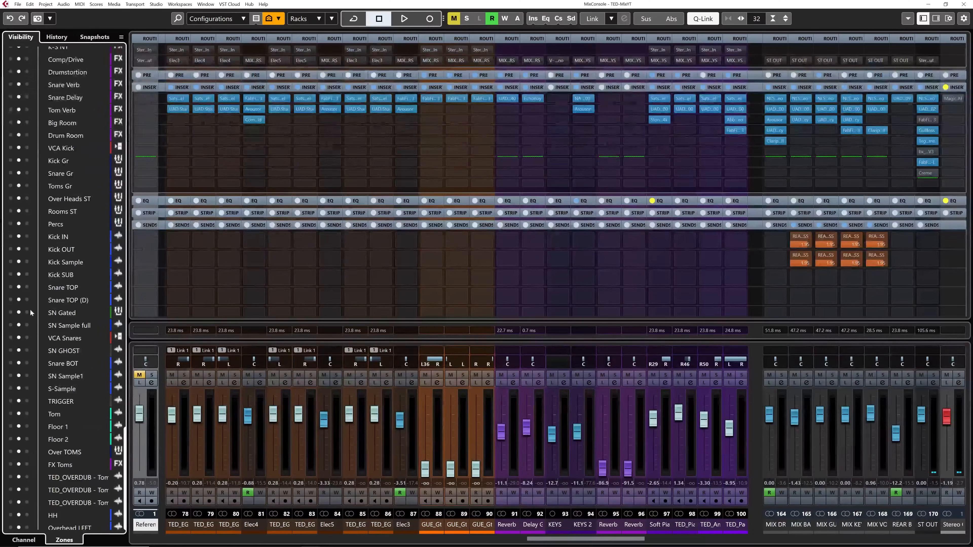
pyautogui.scroll(15, 47, 245)
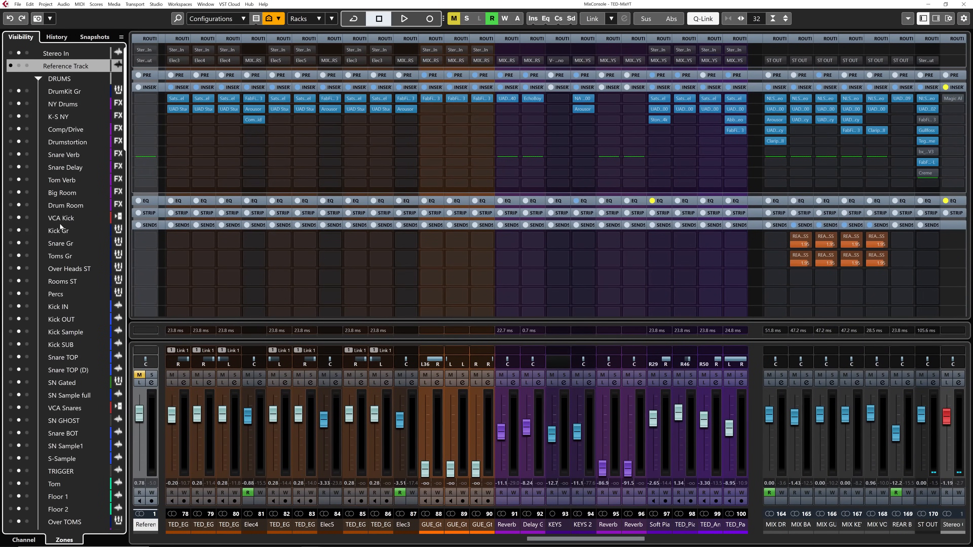
pyautogui.scroll(-8, 60, 226)
pyautogui.scroll(8, 61, 230)
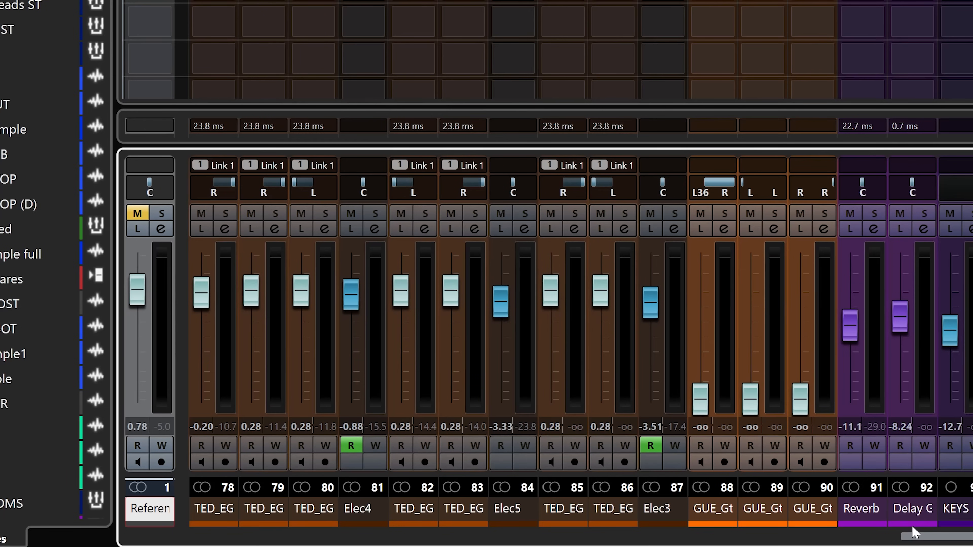
pyautogui.moveTo(912, 533); pyautogui.dragTo(420, 536)
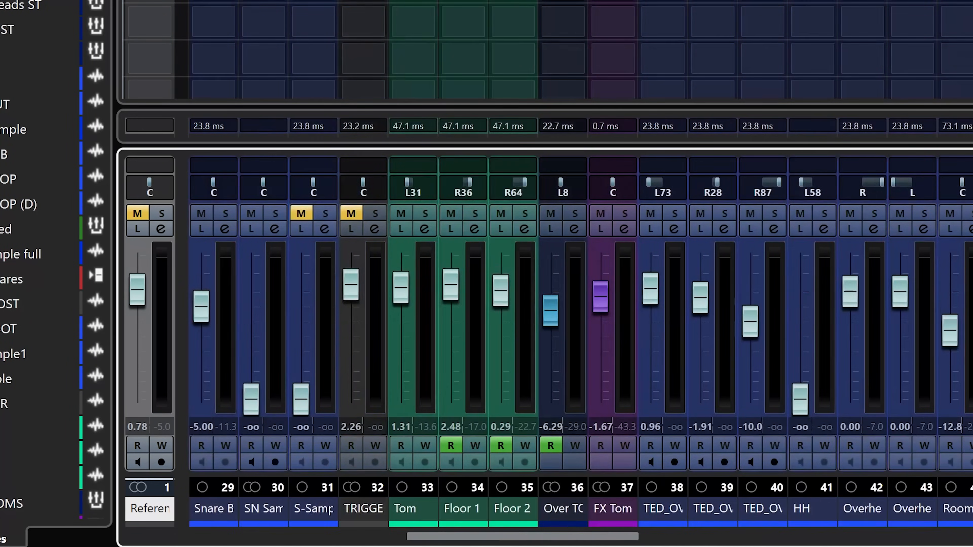
pyautogui.moveTo(490, 536); pyautogui.dragTo(538, 536)
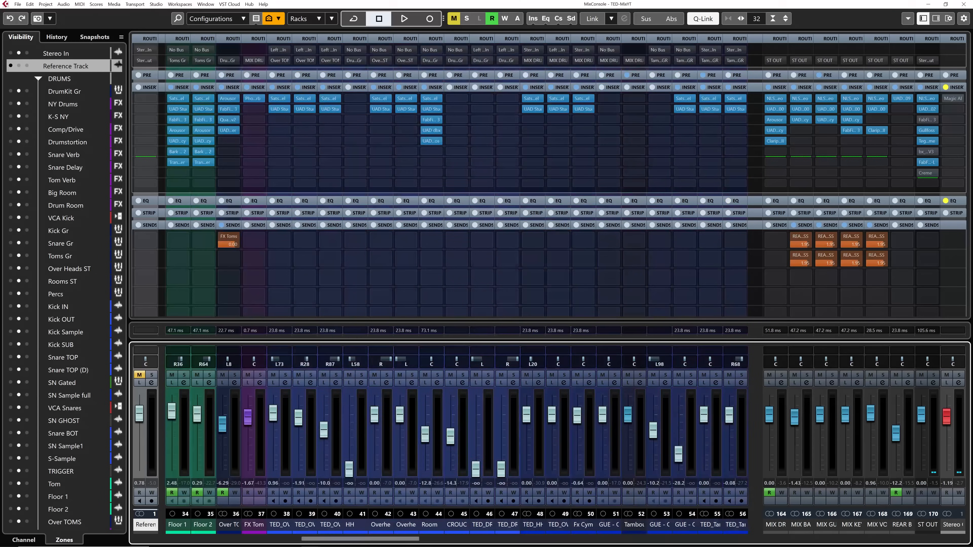
pyautogui.moveTo(360, 539); pyautogui.dragTo(514, 539)
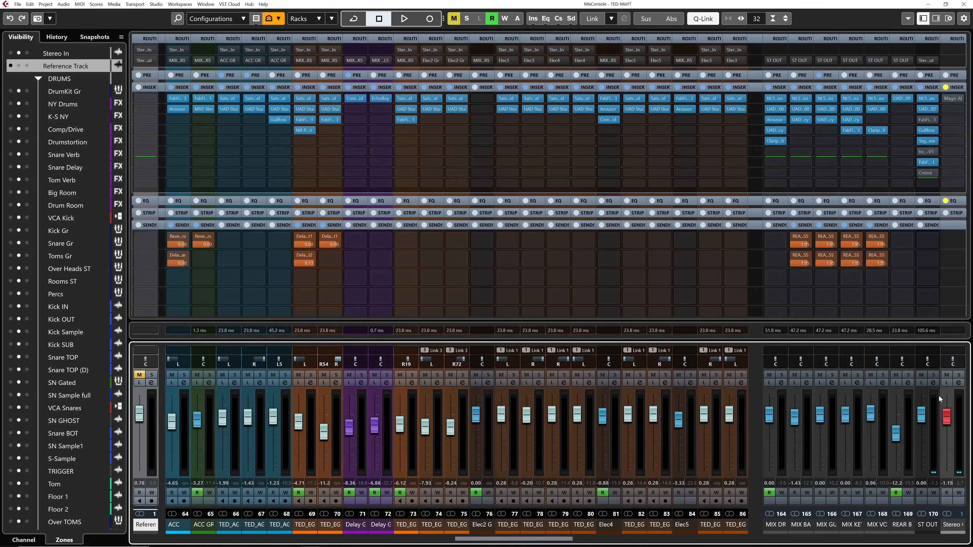
# - Select the group channels from MIX DRUMS through ST OUT in the Zones list
pyautogui.scroll(-10, 76, 291)
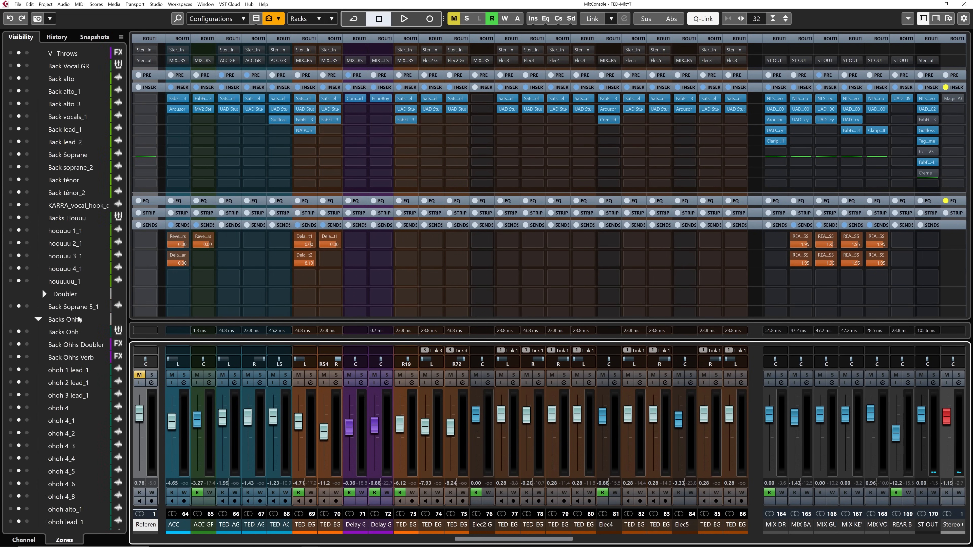
pyautogui.scroll(-4, 78, 319)
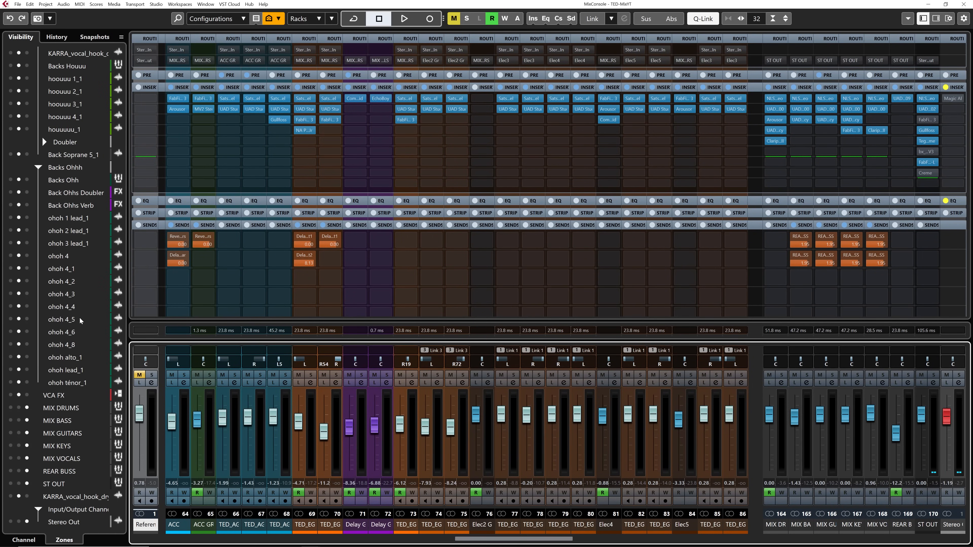
pyautogui.click(54, 410)
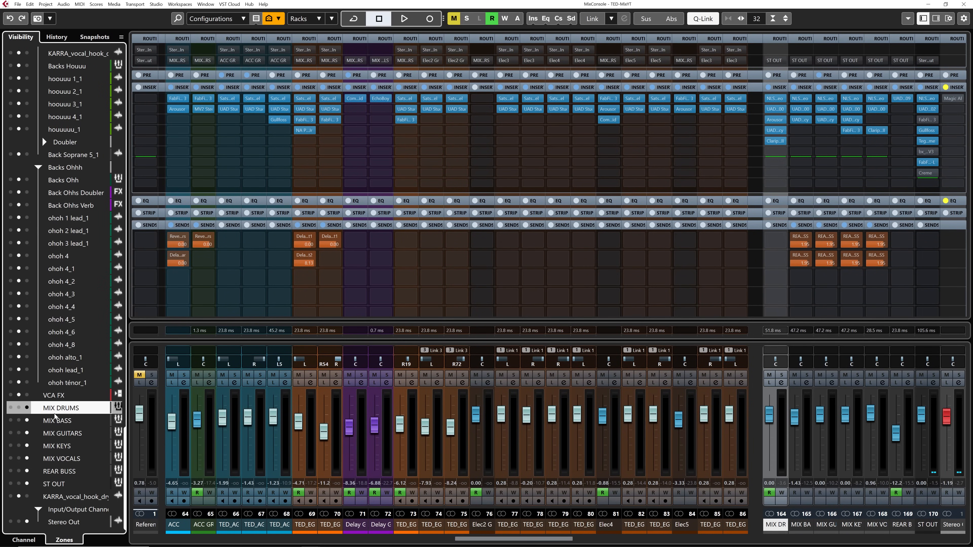
pyautogui.keyDown('shift'); pyautogui.click(52, 486); pyautogui.keyUp('shift')
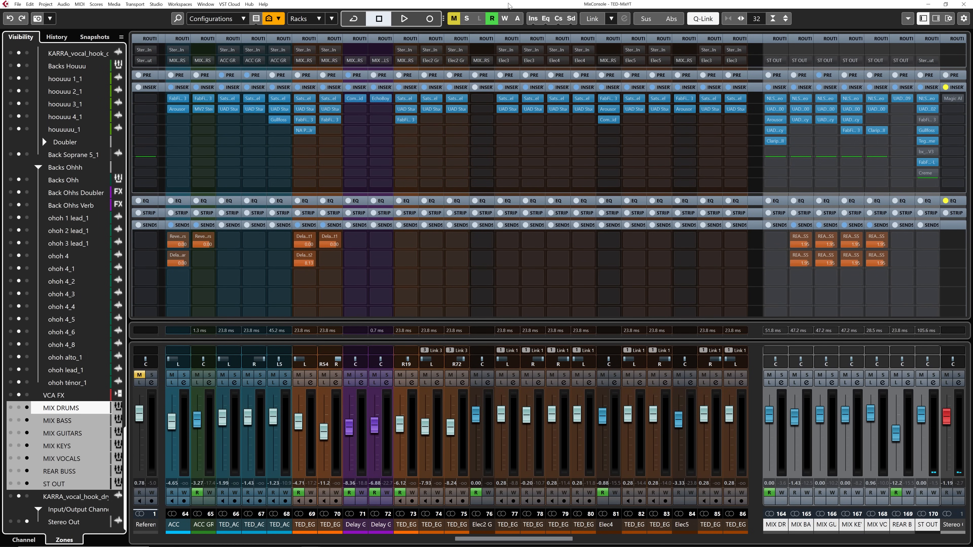
# - Check the project window, then return to the MixConsole and review its options for syncing visibility with the project
pyautogui.press('F3')
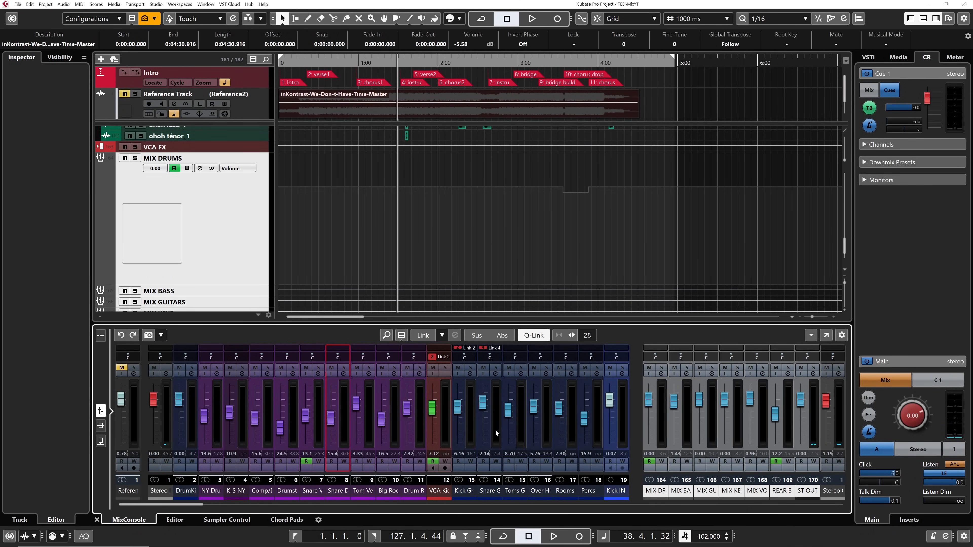
pyautogui.press('F3')
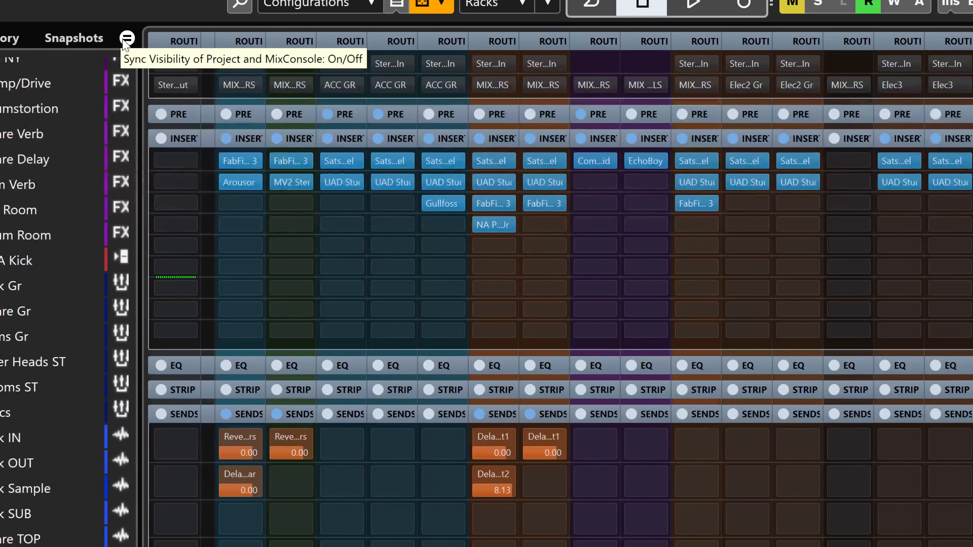
pyautogui.click(121, 37)
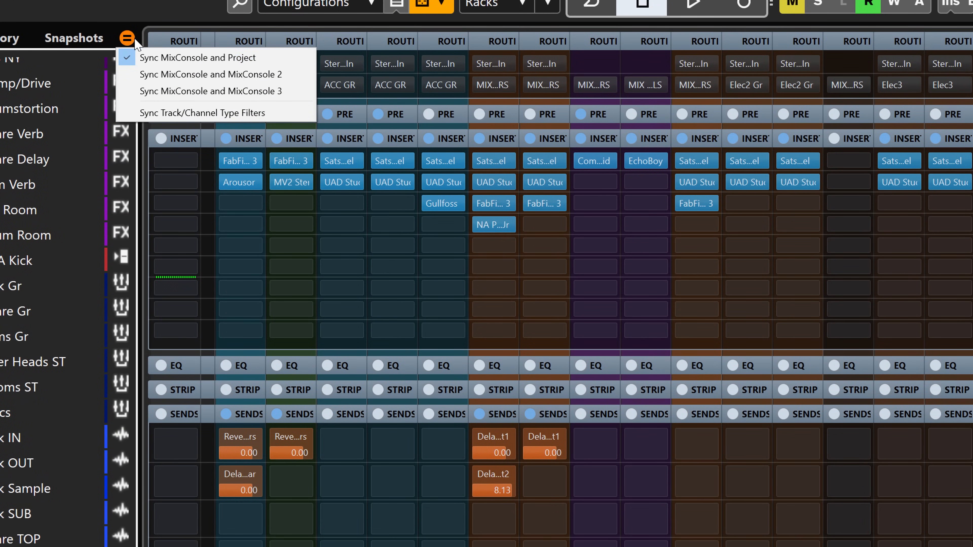
pyautogui.click(122, 53)
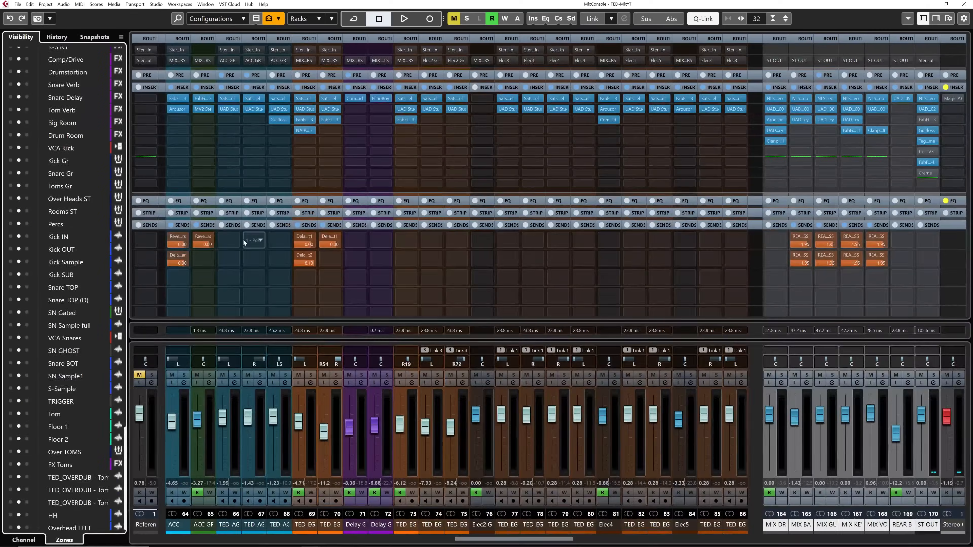
# - Return to the project window and review its options for syncing track visibility with the MixConsoles
pyautogui.press('F3')
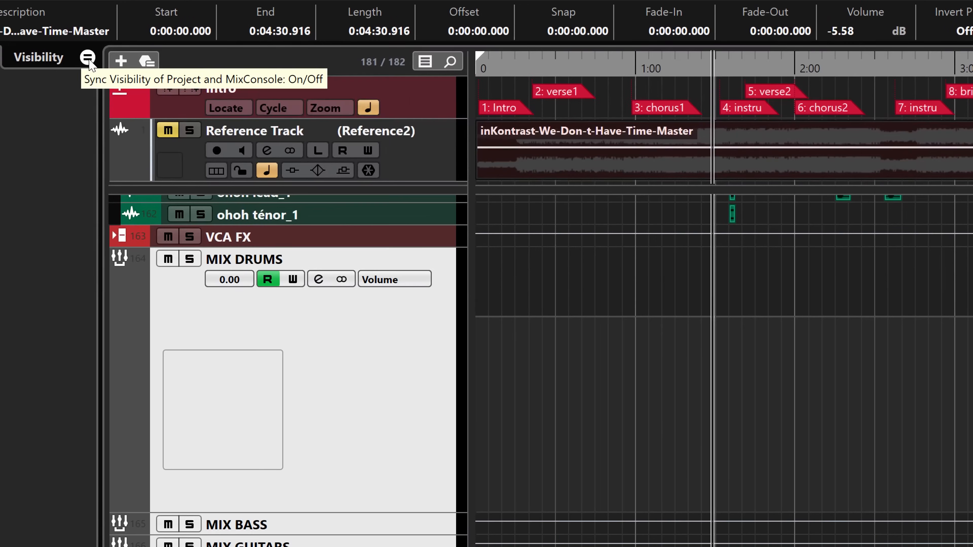
pyautogui.click(85, 58)
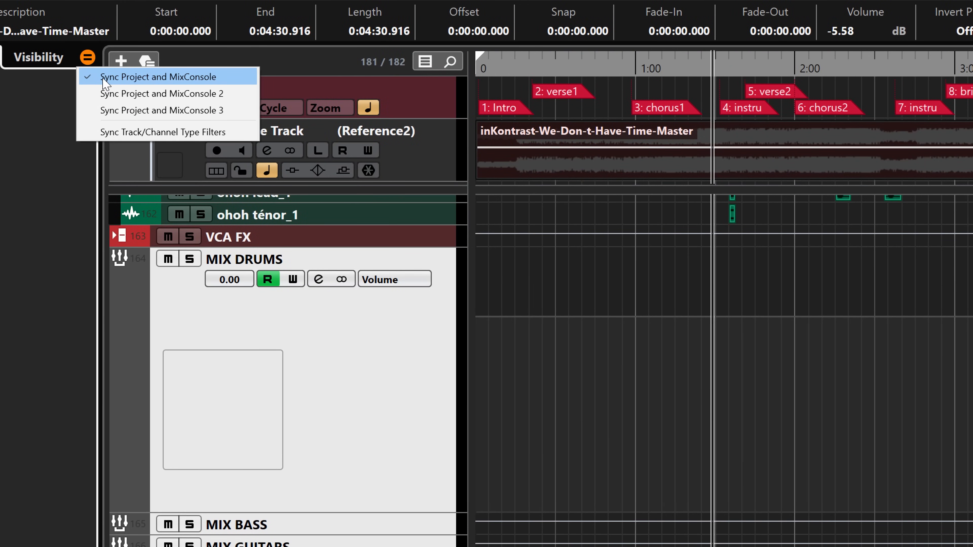
pyautogui.click(88, 58)
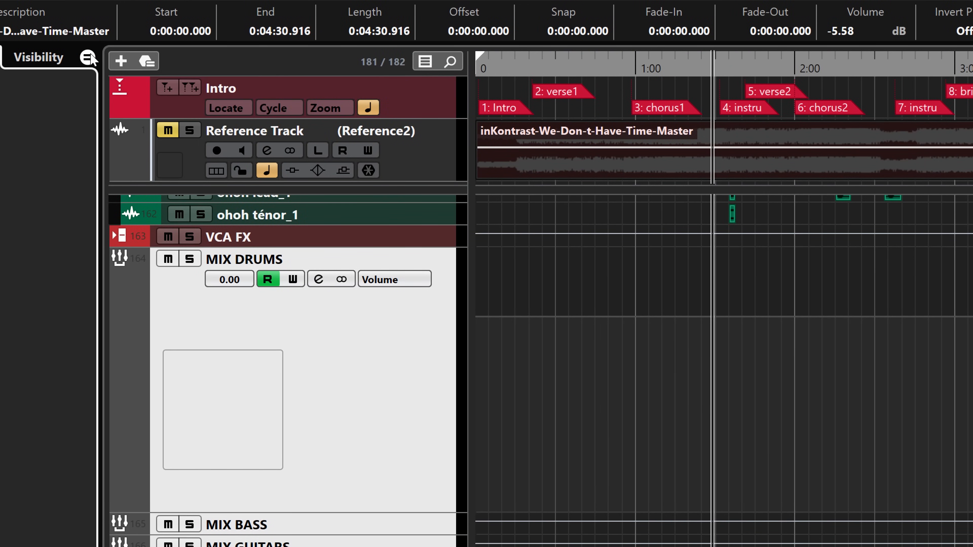
pyautogui.click(90, 58)
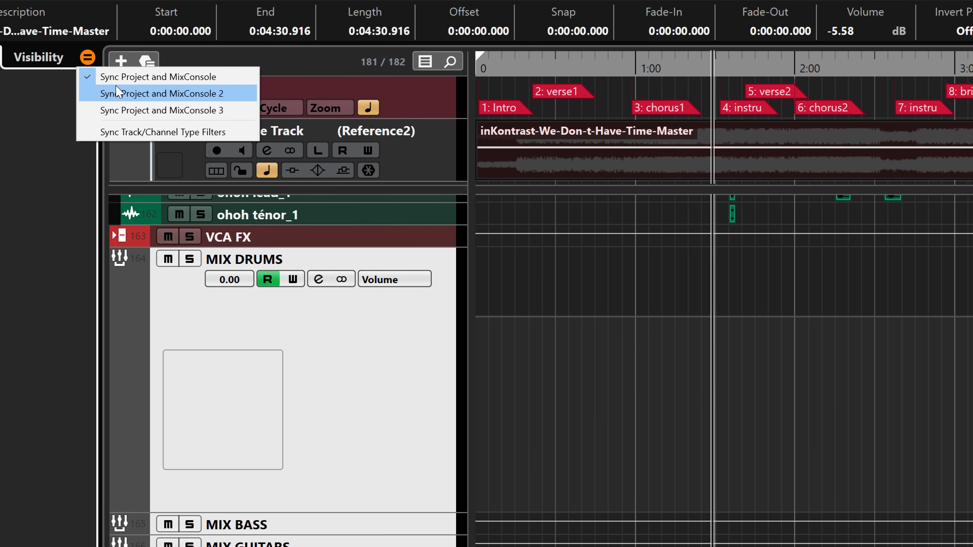
pyautogui.click(733, 325)
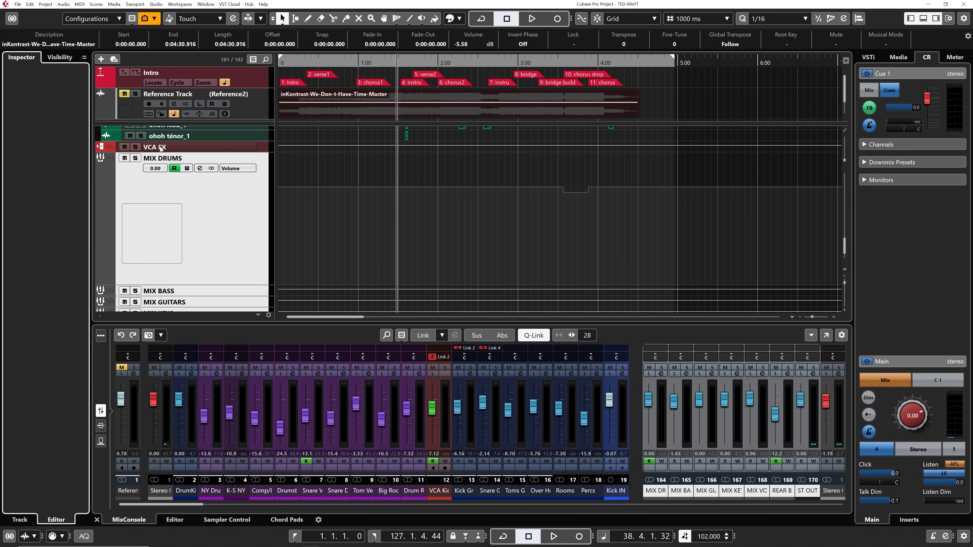
pyautogui.click(84, 57)
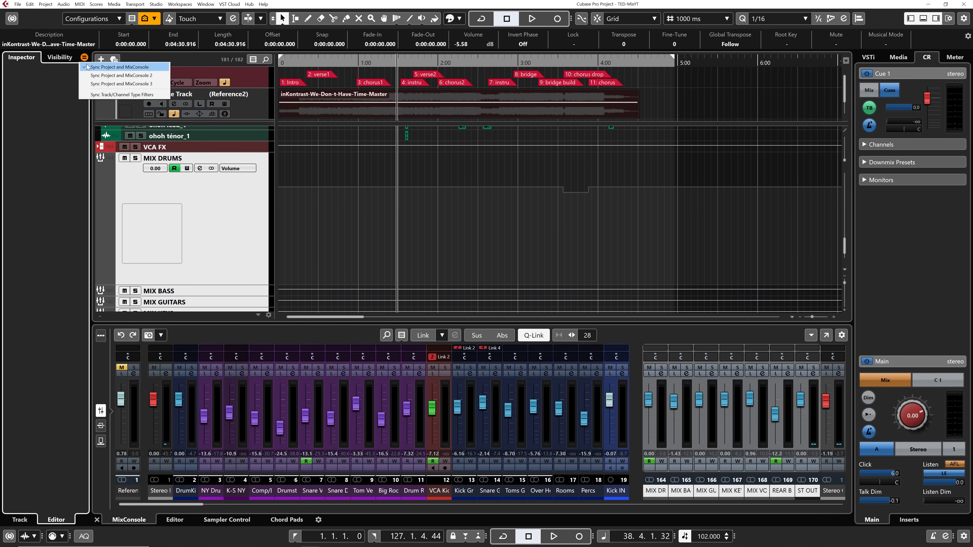
pyautogui.click(461, 282)
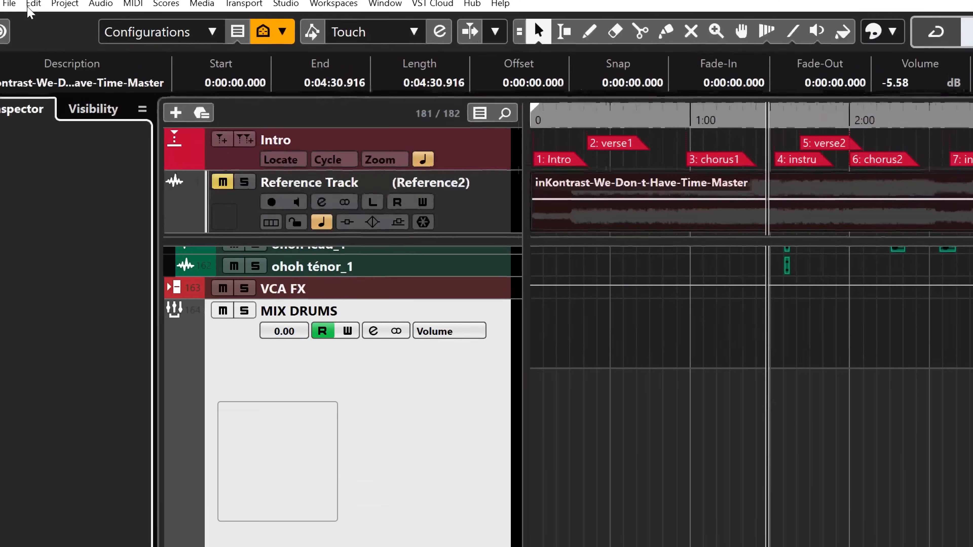
# - Open the Key Commands, examine the Devices (Studio) category and the other command categories, and close the dialog
pyautogui.click(29, 5)
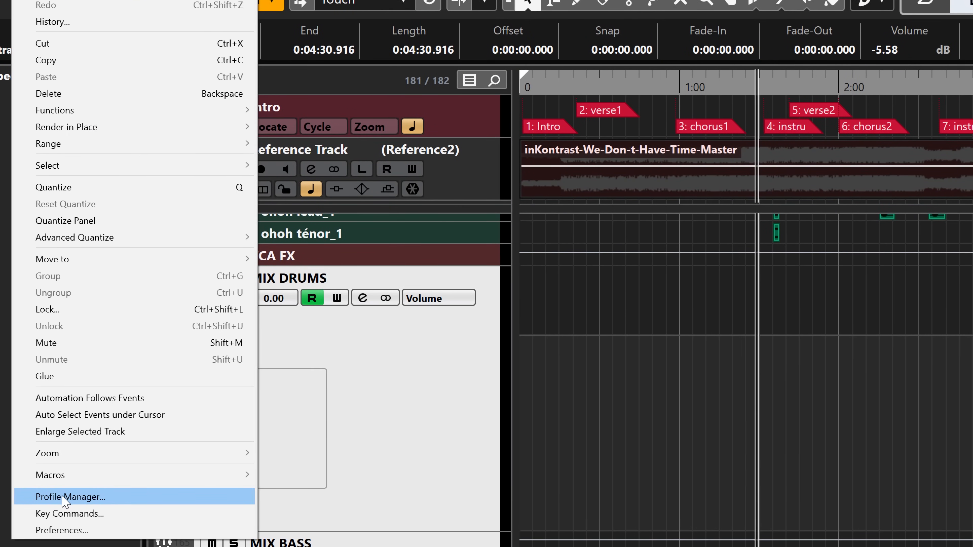
pyautogui.click(74, 533)
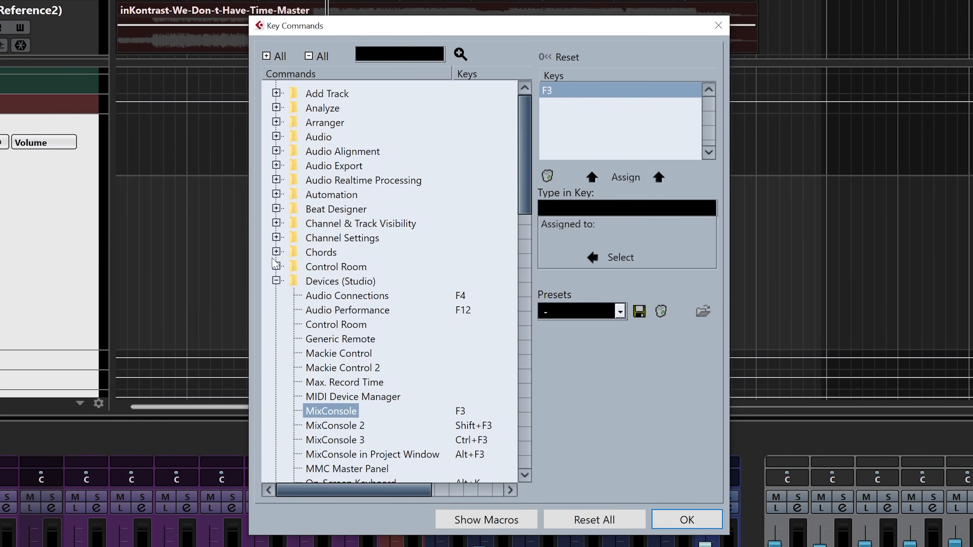
pyautogui.click(276, 281)
pyautogui.scroll(-15, 525, 183)
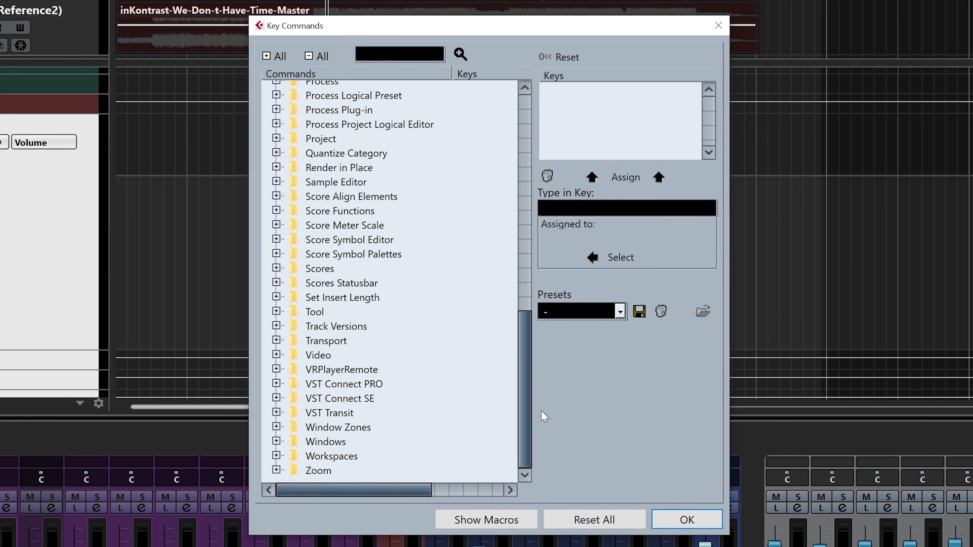
pyautogui.scroll(15, 526, 183)
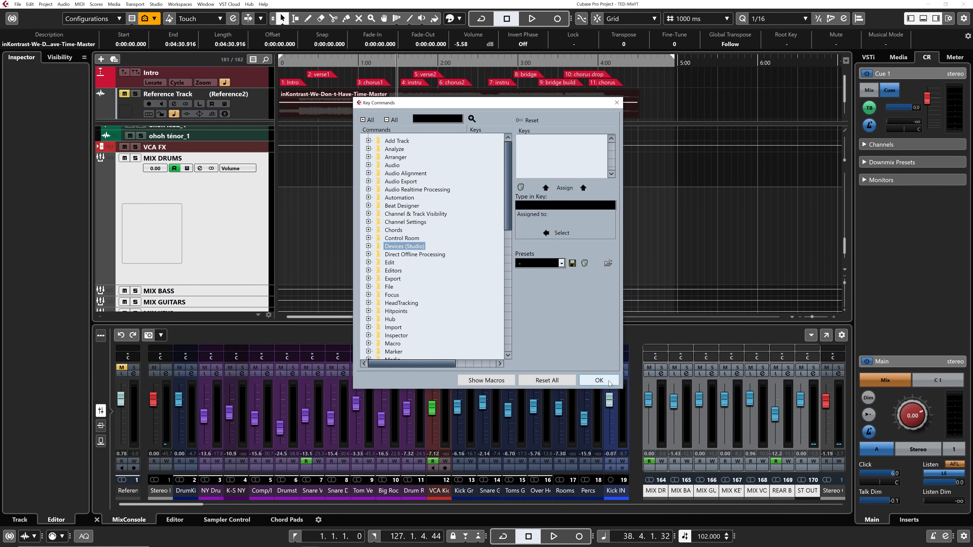
pyautogui.click(616, 103)
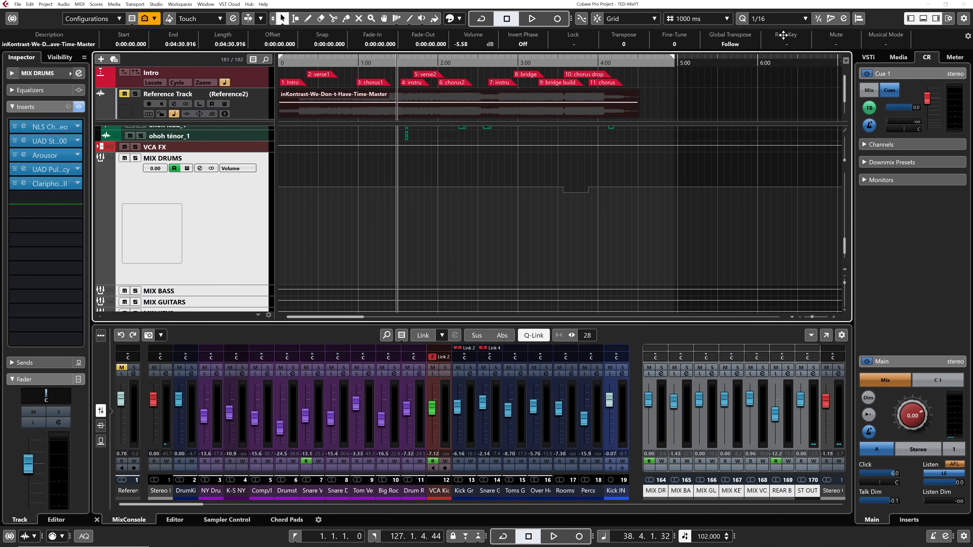
pyautogui.press('F3')
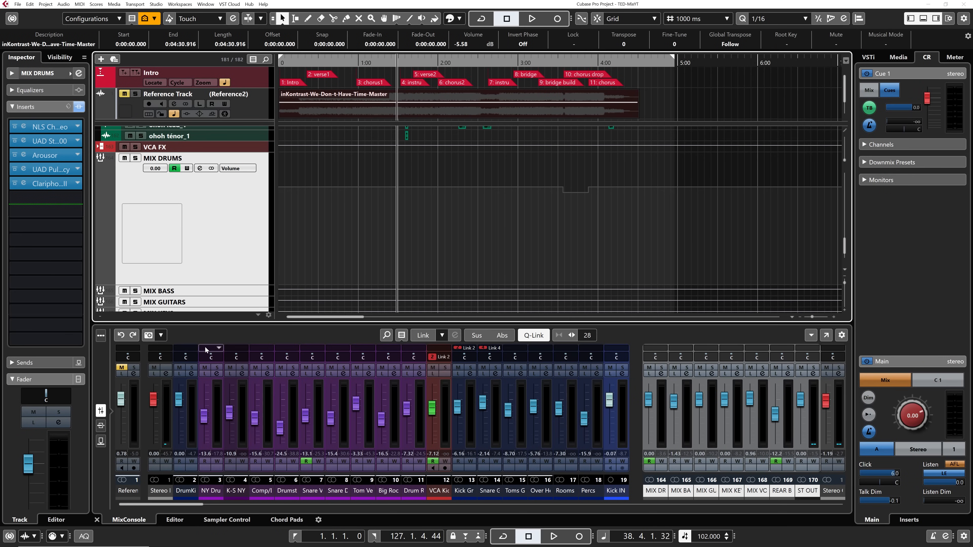
pyautogui.click(205, 346)
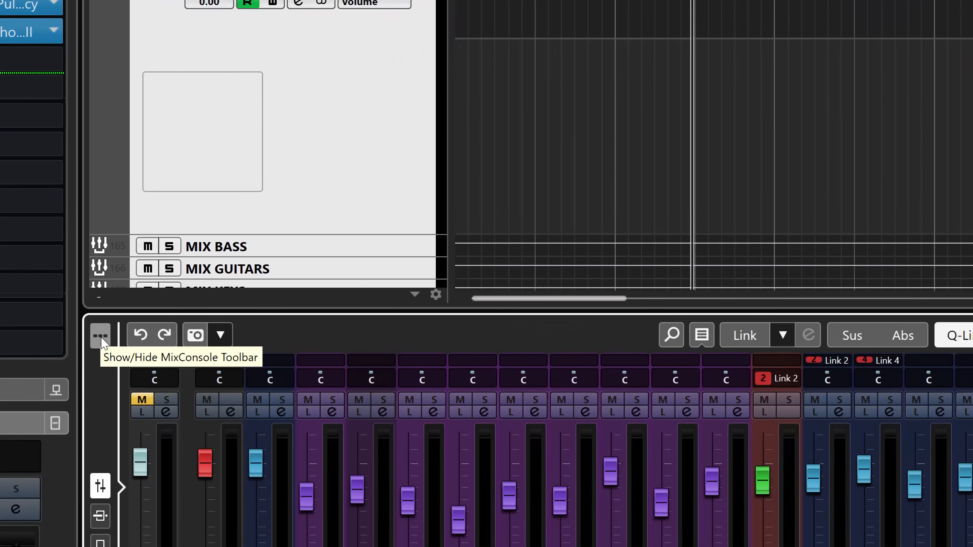
# - Hide and show the toolbar of the project window's MixConsole
pyautogui.click(101, 336)
pyautogui.click(101, 336)
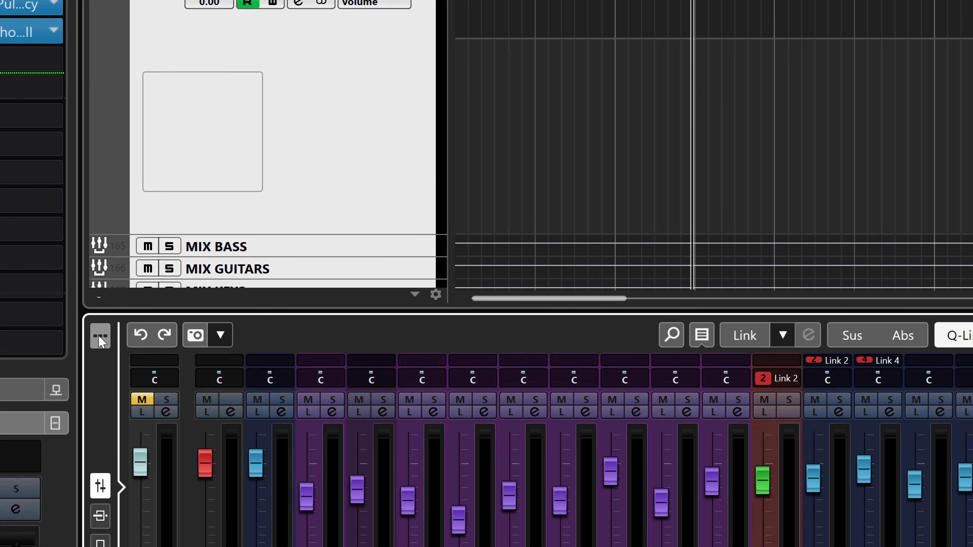
pyautogui.click(101, 336)
pyautogui.click(100, 336)
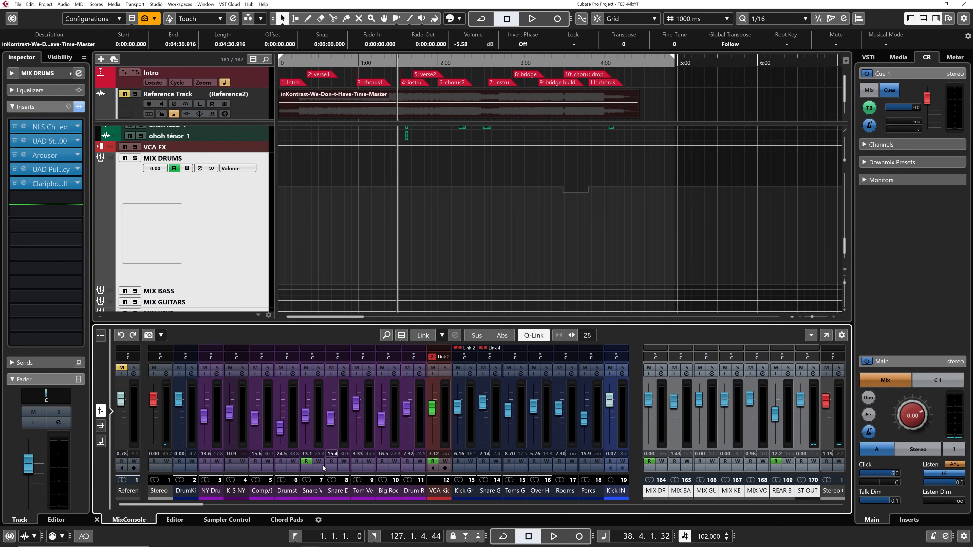
# - Select FX channels in the MixConsole, starting with Drumstortion and ending with Snare Delay
pyautogui.click(286, 491)
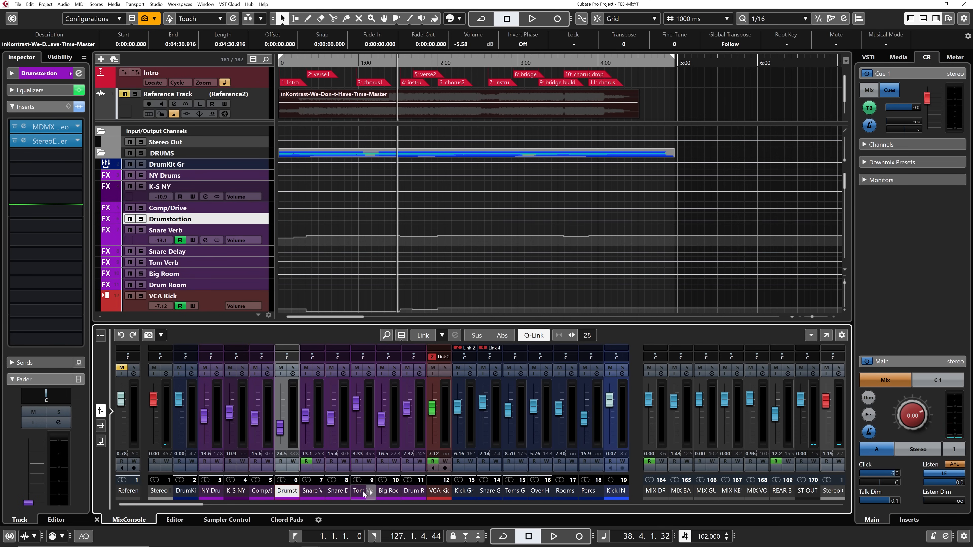
pyautogui.keyDown('ctrl'); pyautogui.click(363, 492); pyautogui.keyUp('ctrl')
pyautogui.keyDown('alt'); pyautogui.click(315, 492); pyautogui.keyUp('alt')
pyautogui.keyDown('alt'); pyautogui.click(340, 490); pyautogui.keyUp('alt')
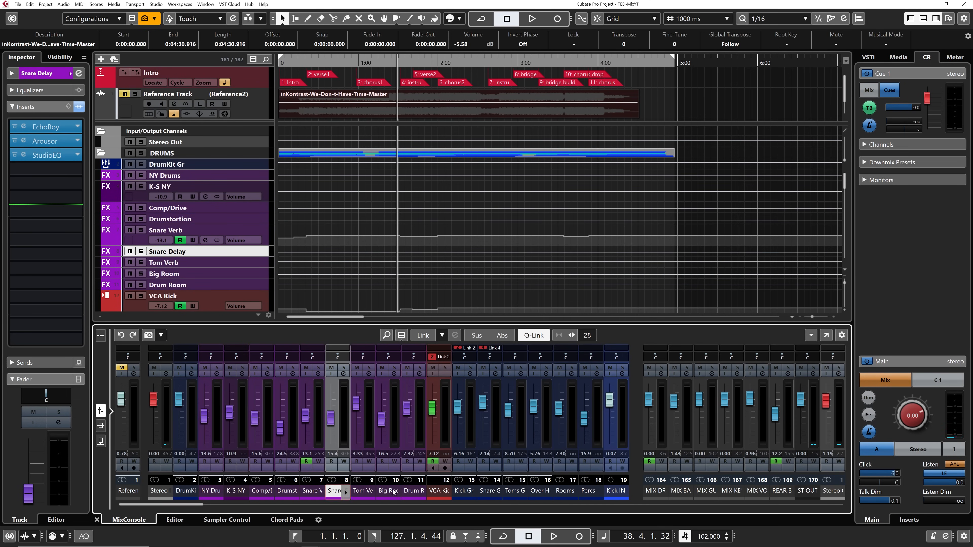
# - Q-Link the Kick Gr through Over Heads ST channels, lower their faders until Over Heads ST is at -6.58, and turn Q-Link off
pyautogui.click(464, 490)
pyautogui.keyDown('shift'); pyautogui.click(538, 490); pyautogui.keyUp('shift')
pyautogui.click(548, 492)
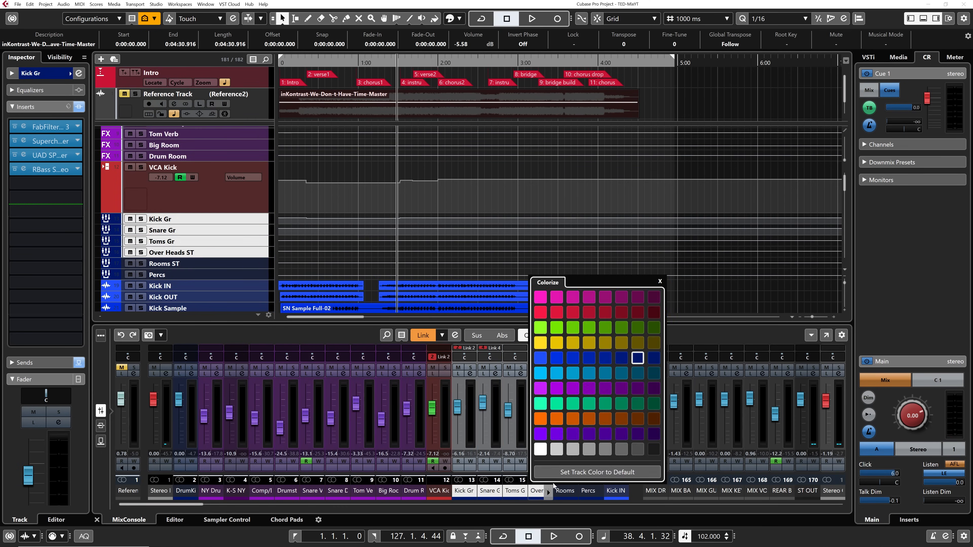
pyautogui.click(523, 336)
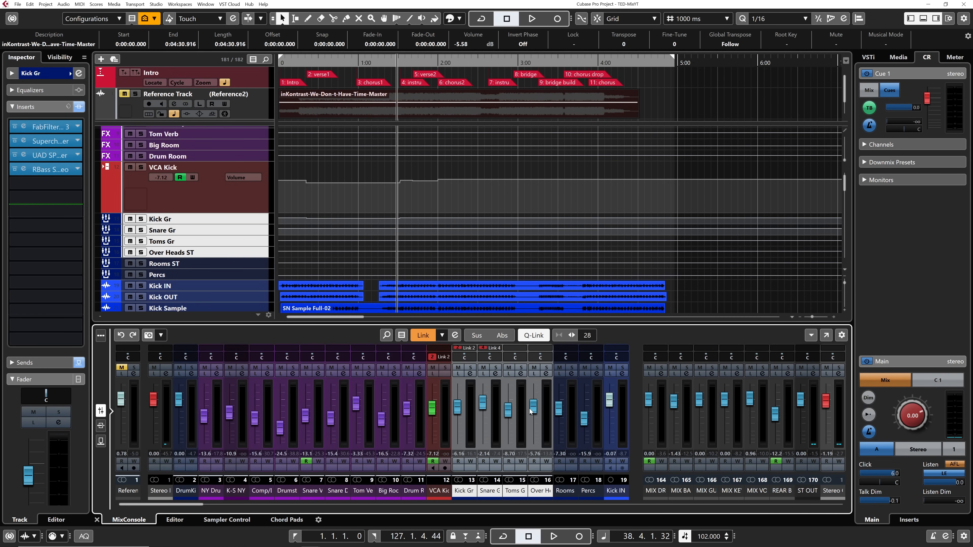
pyautogui.moveTo(533, 412); pyautogui.dragTo(537, 411)
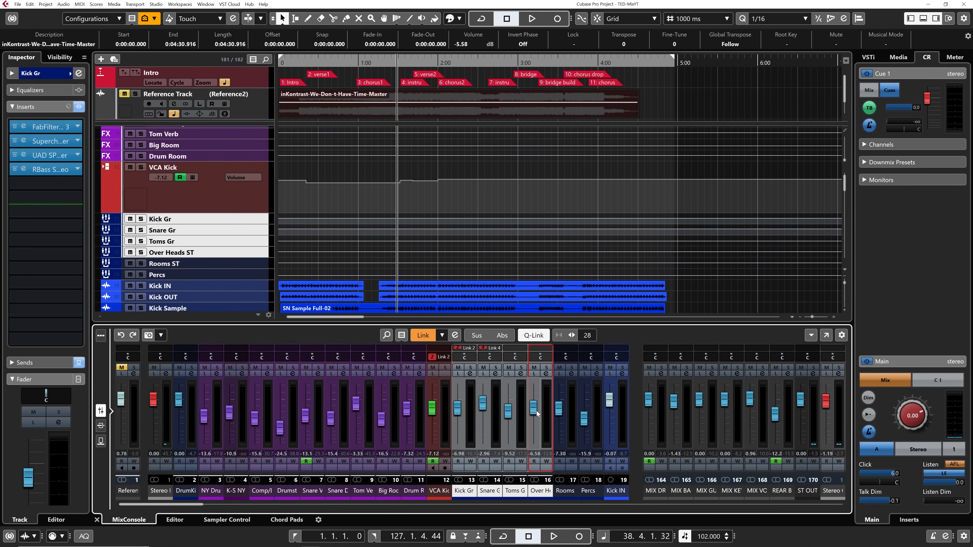
pyautogui.click(535, 337)
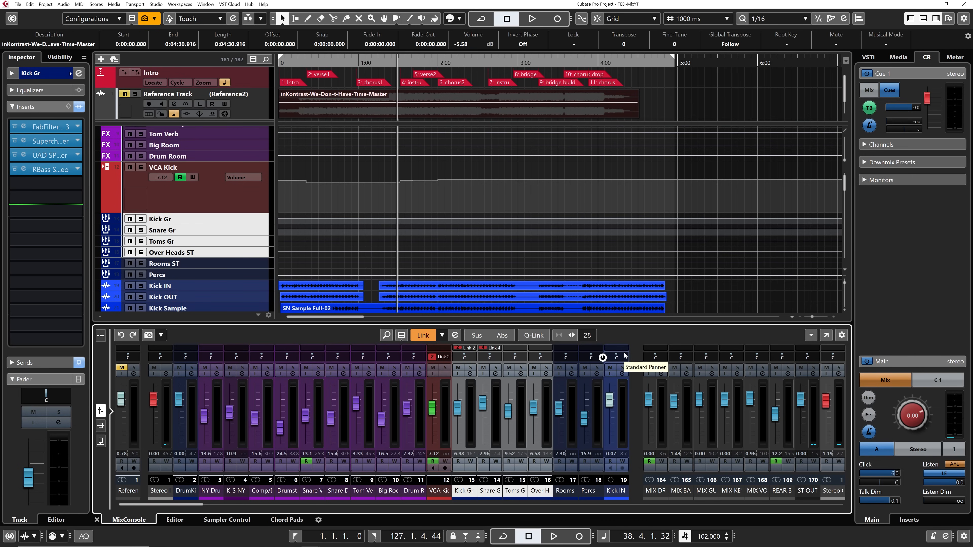
# - Search the Key Commands for "q-link", examine its shortcut and the surrounding Mixer category, and close the dialog
pyautogui.click(29, 4)
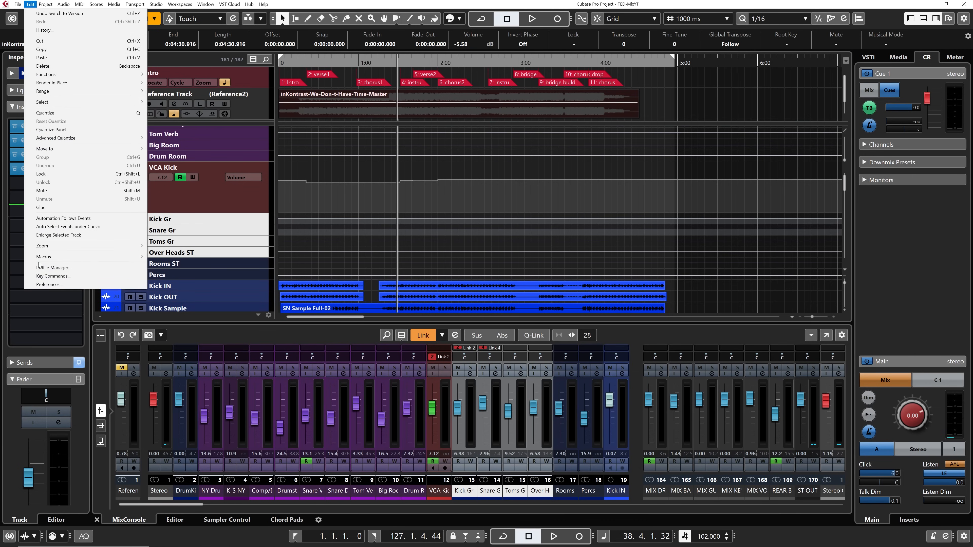
pyautogui.click(53, 275)
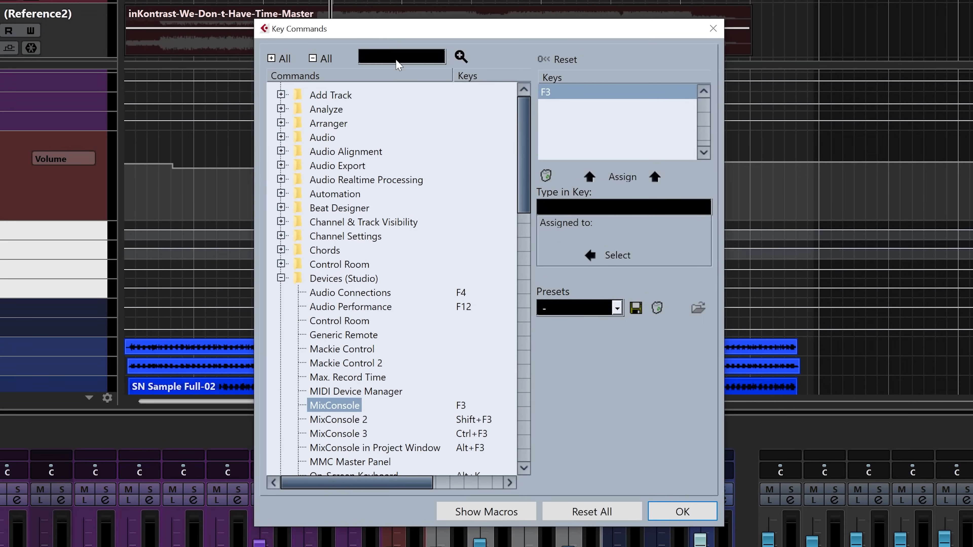
pyautogui.write('q-link')
pyautogui.press('Return')
pyautogui.scroll(14, 350, 249)
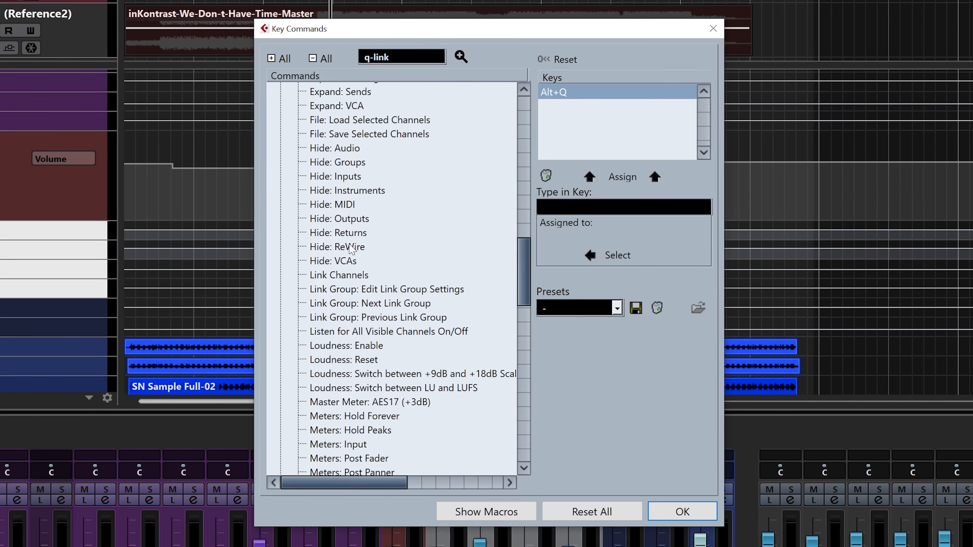
pyautogui.scroll(5, 350, 249)
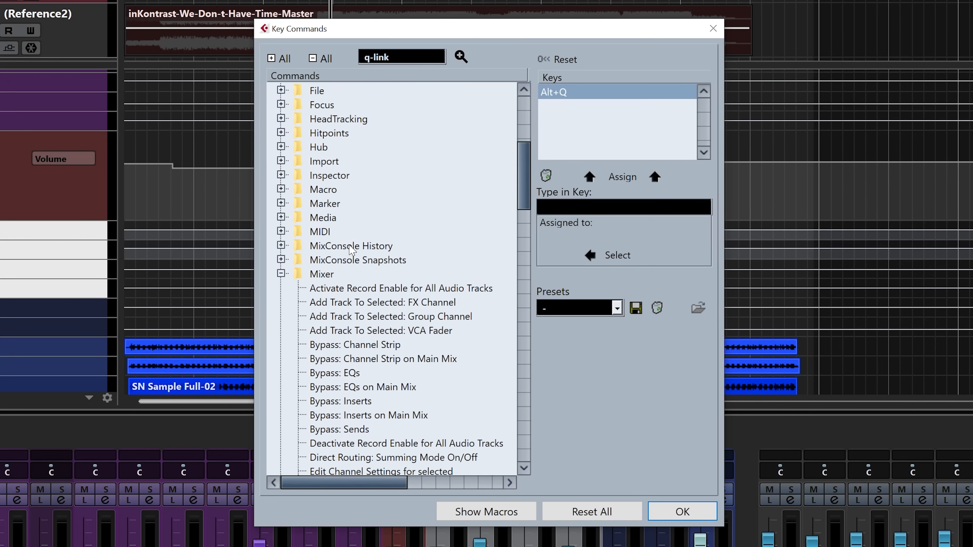
pyautogui.scroll(-5, 368, 256)
pyautogui.scroll(-11, 372, 259)
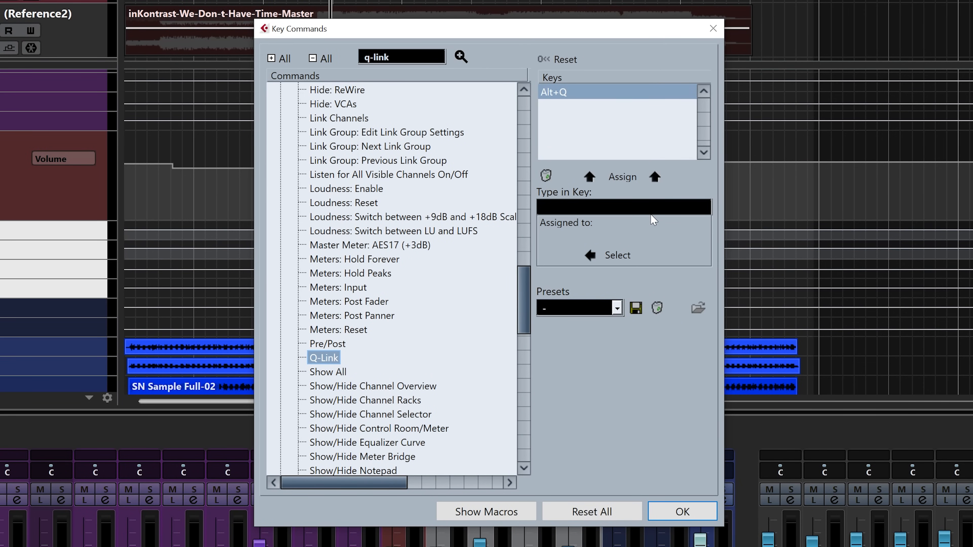
pyautogui.click(633, 213)
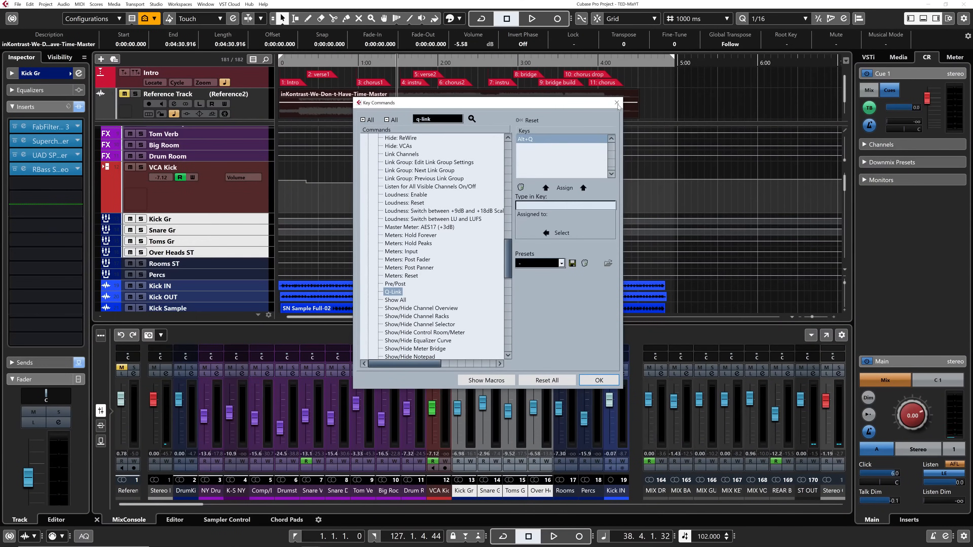
pyautogui.click(662, 0)
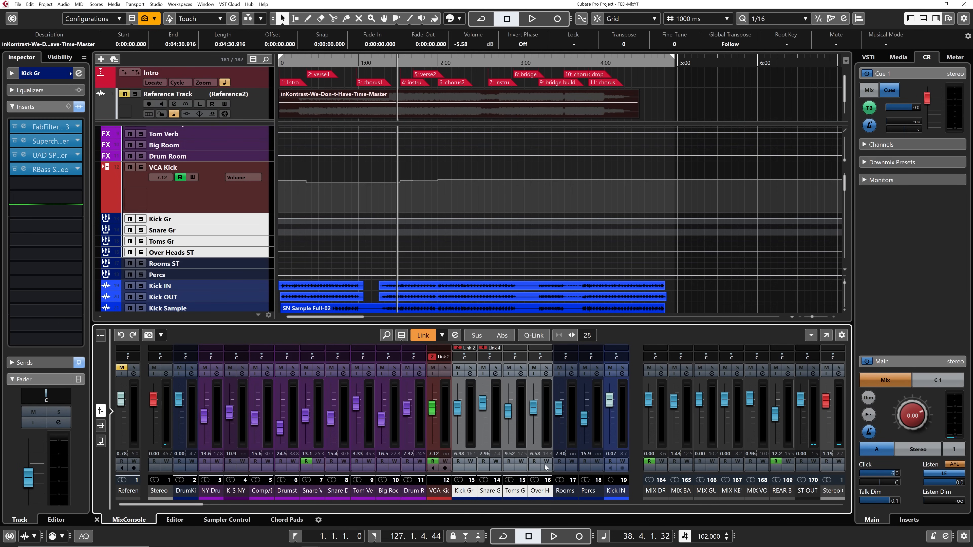
# - Review the options for the selected drum group channels, including the dialogs for adding a group and an FX channel to them
pyautogui.rightClick(517, 444)
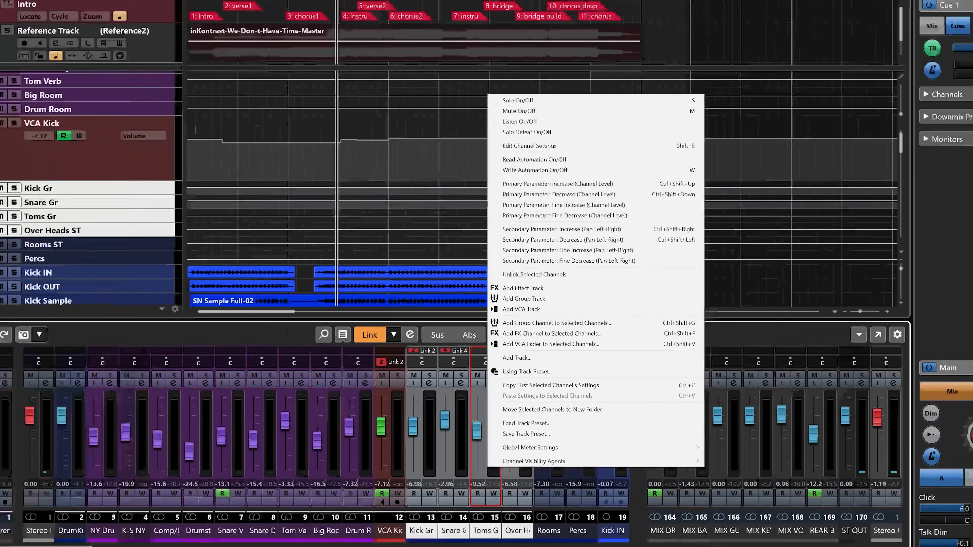
pyautogui.click(313, 33)
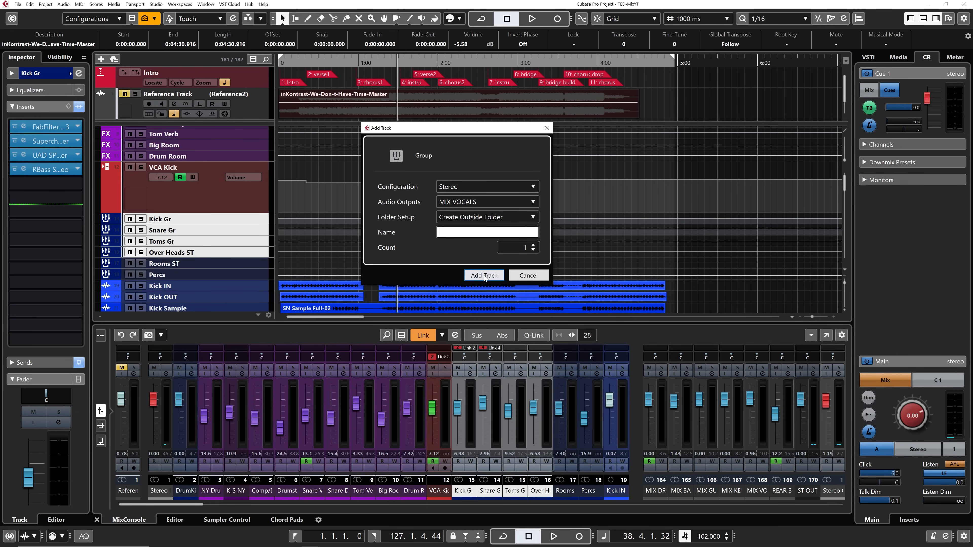
pyautogui.click(528, 275)
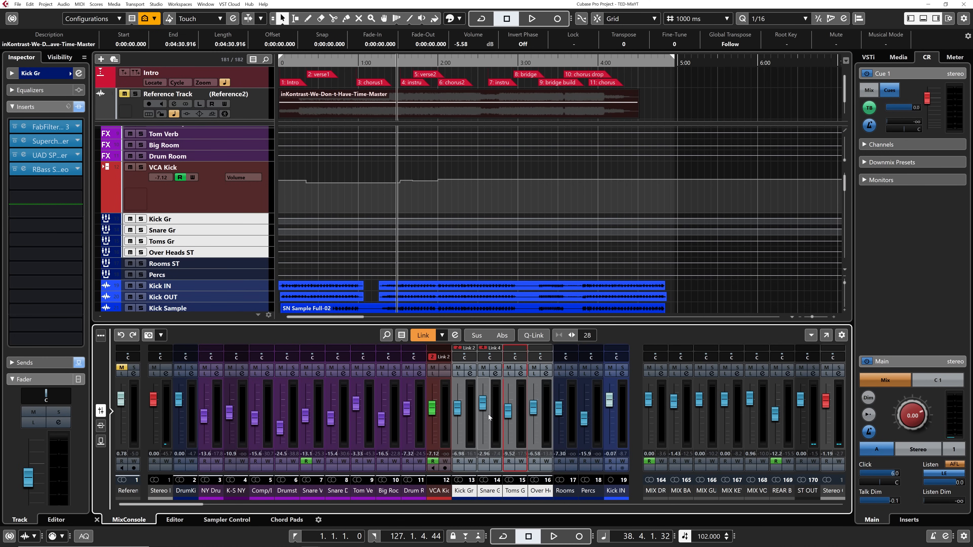
pyautogui.press('f')
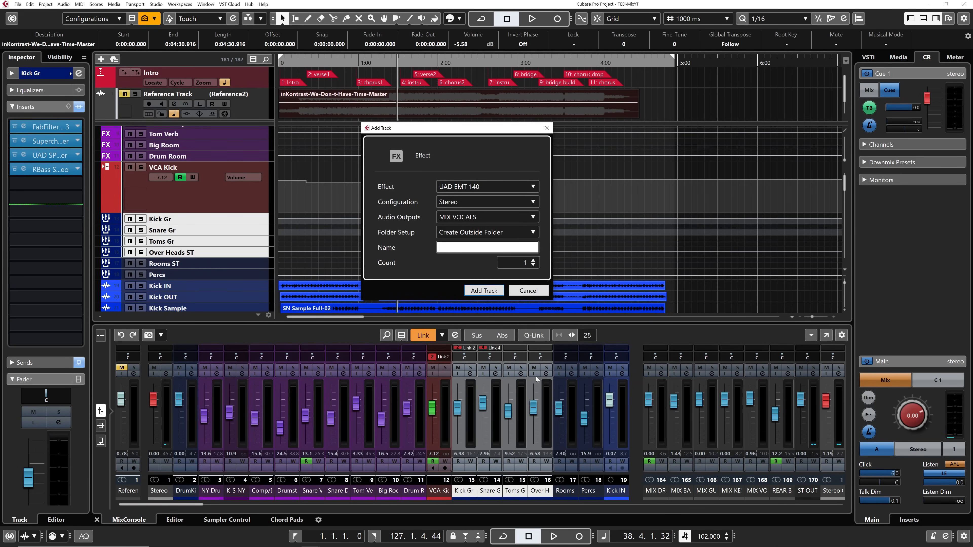
pyautogui.press('Escape')
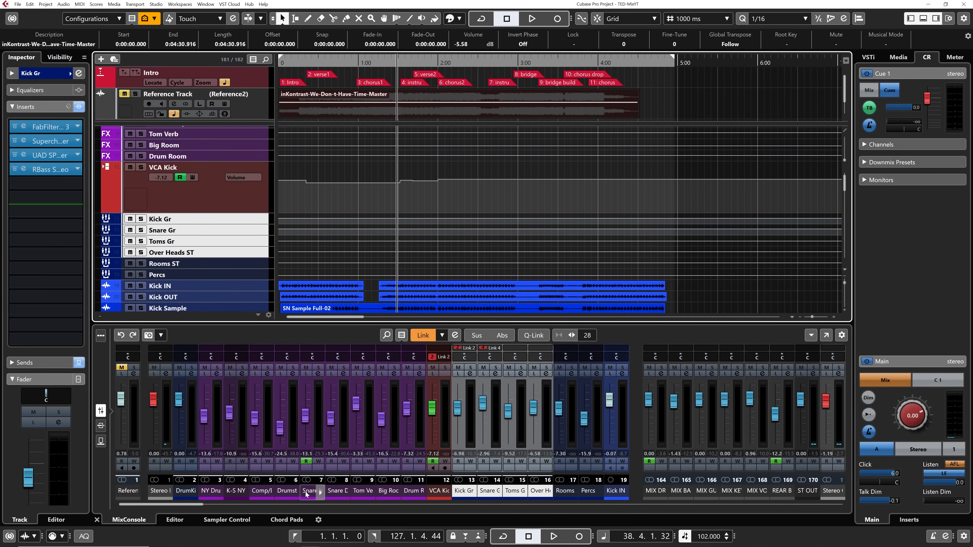
# - Add a VCA fader to the Drumstortion through Drum Room channels and lower it to -0.66
pyautogui.click(284, 492)
pyautogui.keyDown('shift'); pyautogui.click(413, 491); pyautogui.keyUp('shift')
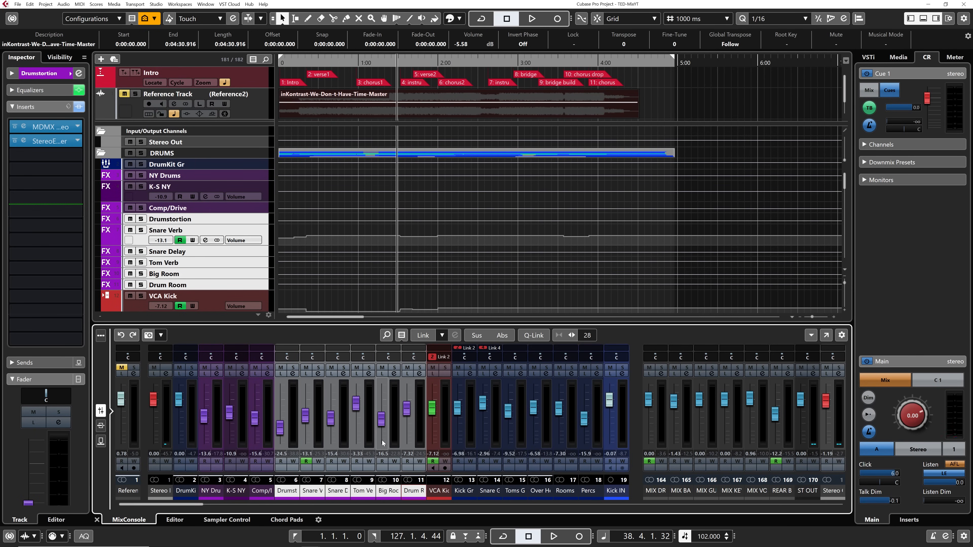
pyautogui.hotkey('ctrl', 'g')
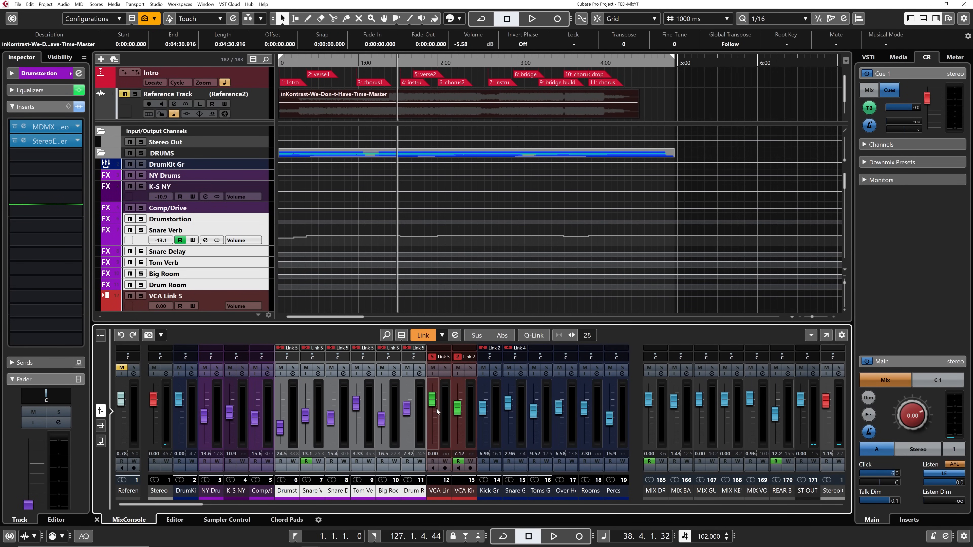
pyautogui.moveTo(432, 402); pyautogui.dragTo(429, 406)
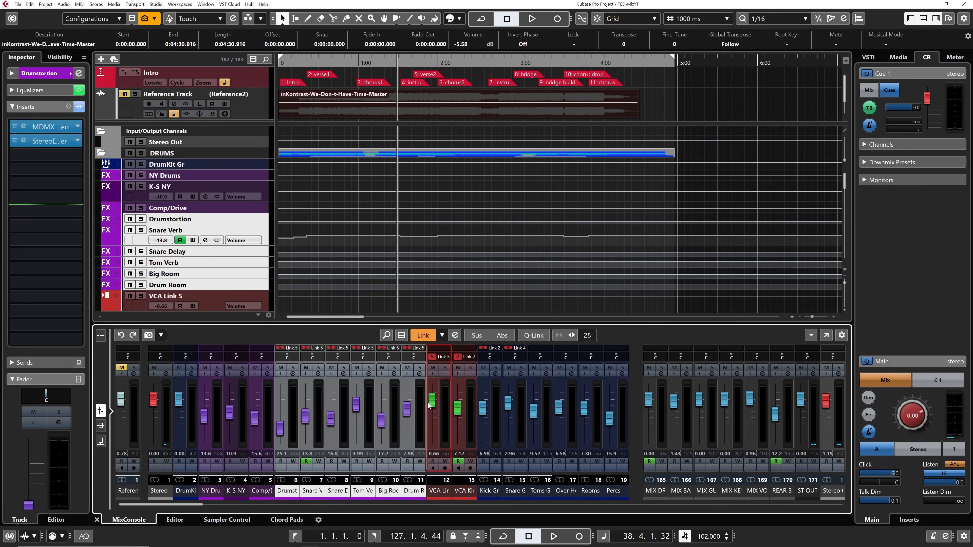
# - Examine the key commands for adding an FX channel, group channel and VCA fader to selected channels, and close the dialog
pyautogui.click(30, 6)
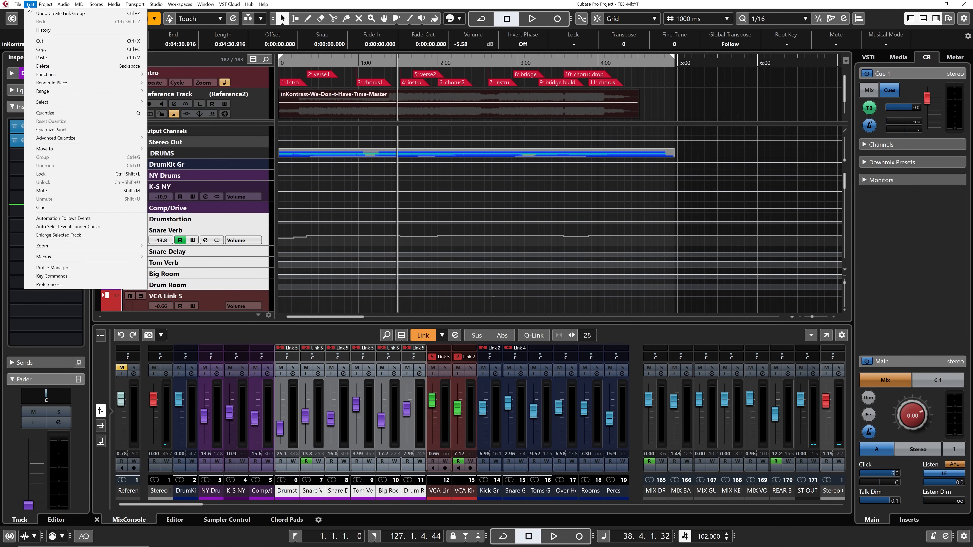
pyautogui.click(53, 276)
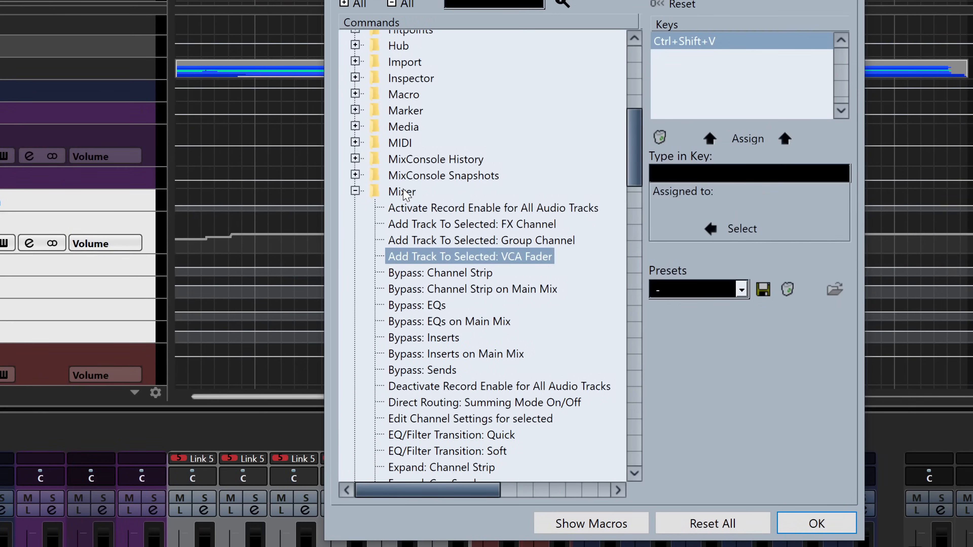
pyautogui.click(394, 225)
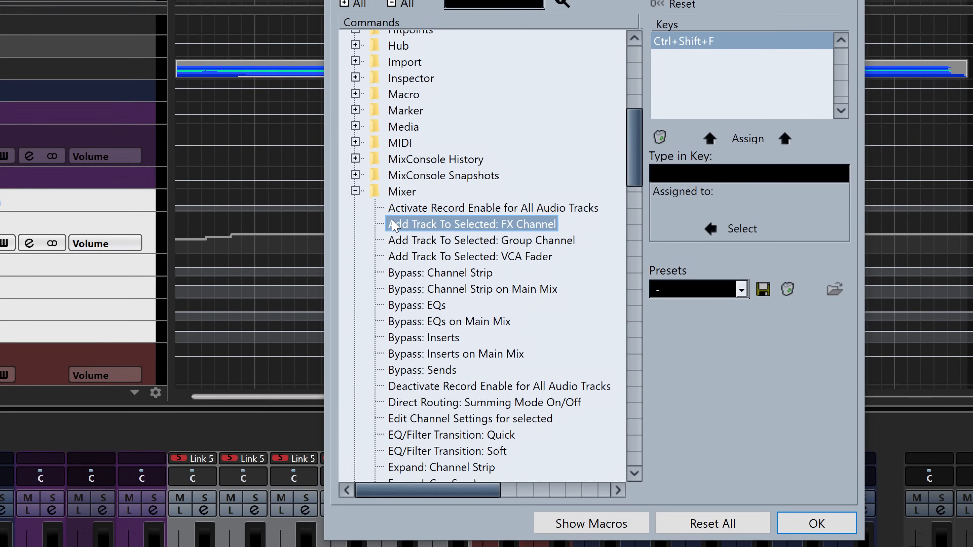
pyautogui.click(551, 240)
pyautogui.click(535, 256)
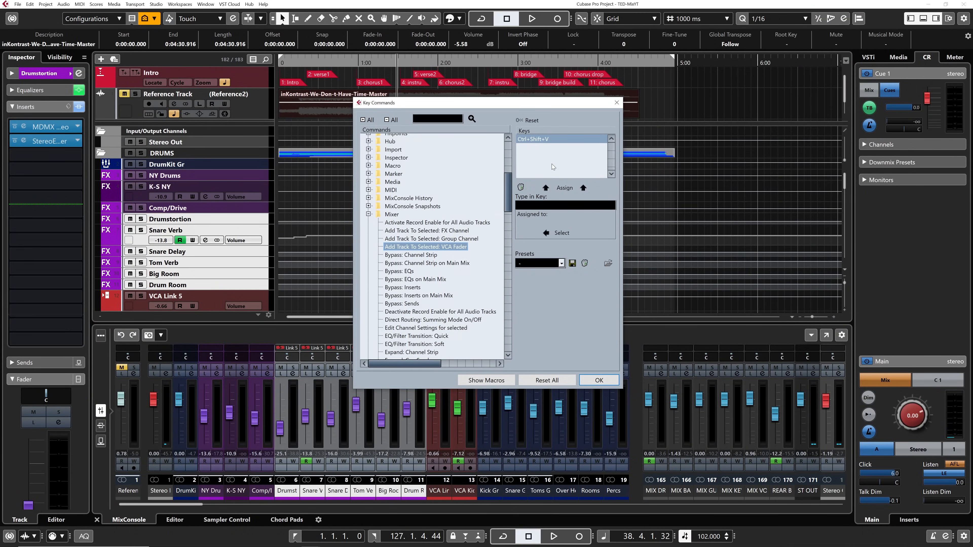
pyautogui.press('Return')
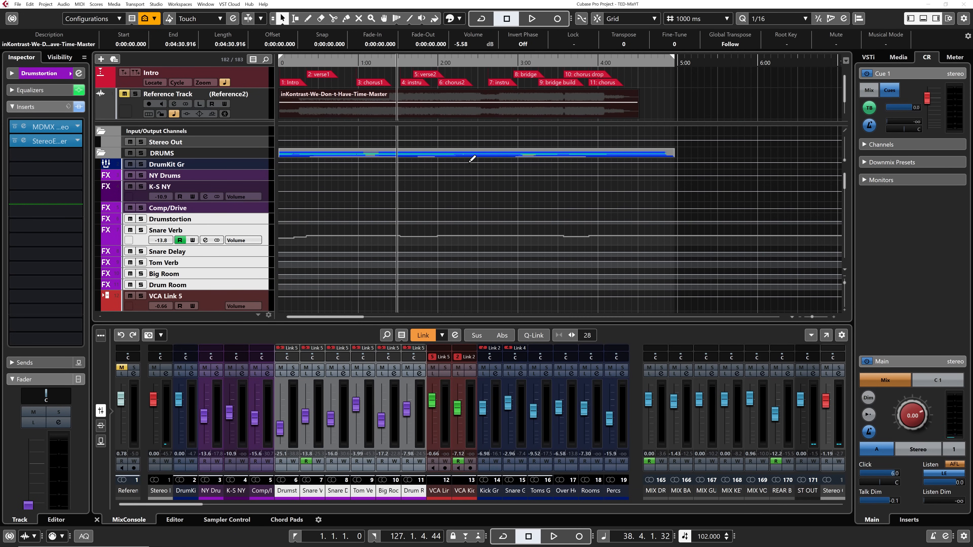
# - View MixConsole 2 and MixConsole 3 together over the main MixConsole, and close the extra consoles
pyautogui.press('Tab')
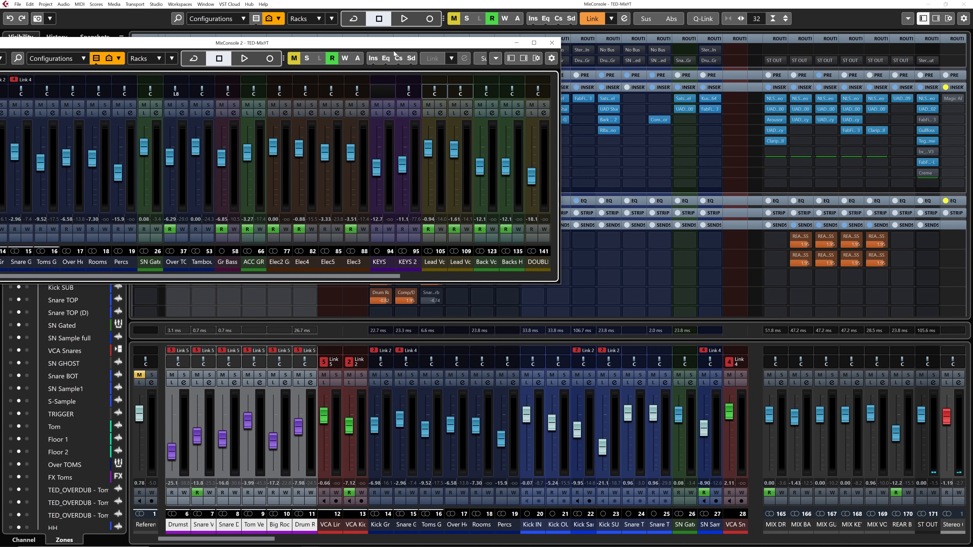
pyautogui.moveTo(429, 45); pyautogui.dragTo(491, 56)
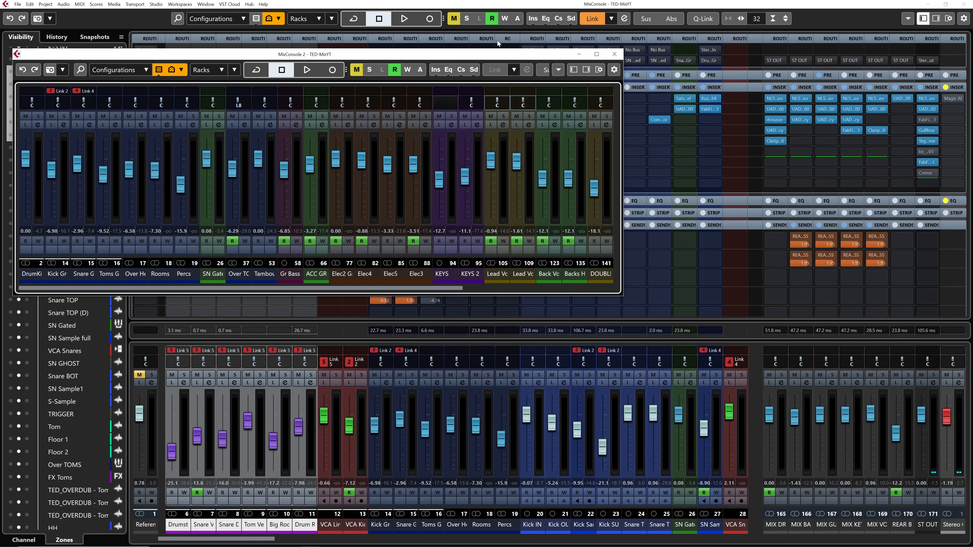
pyautogui.hotkey('ctrl', 'F3')
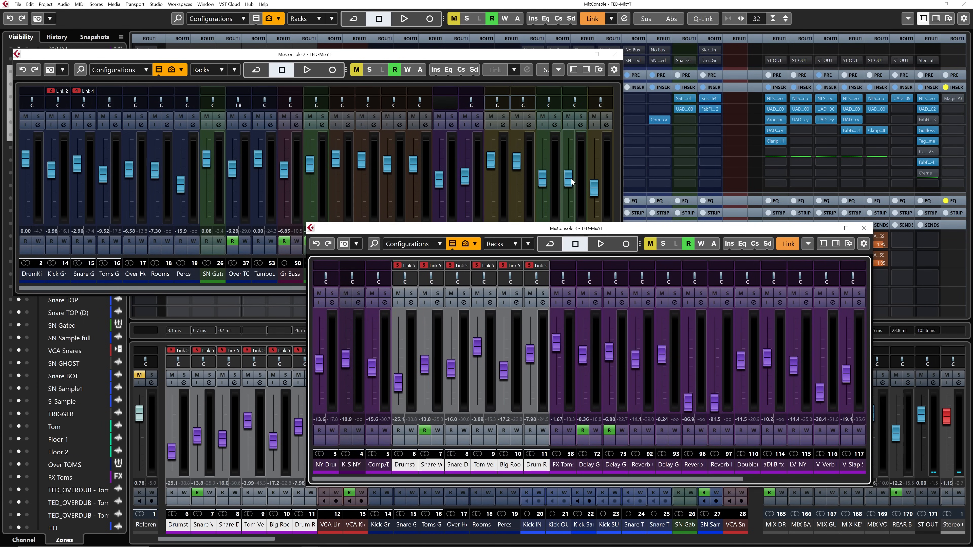
pyautogui.click(617, 54)
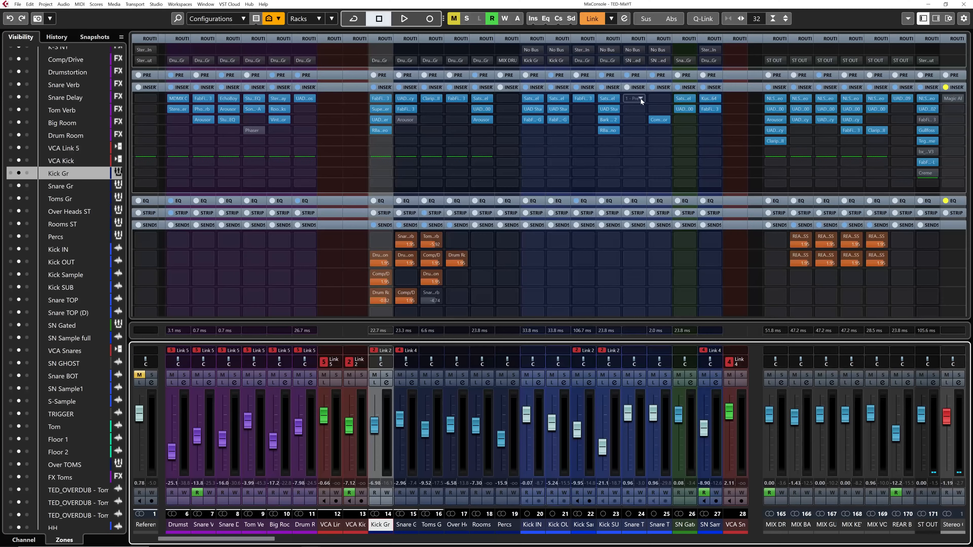
# - Browse the custom favourites plug-in collection from an empty insert slot and look through its EQ folder
pyautogui.click(641, 99)
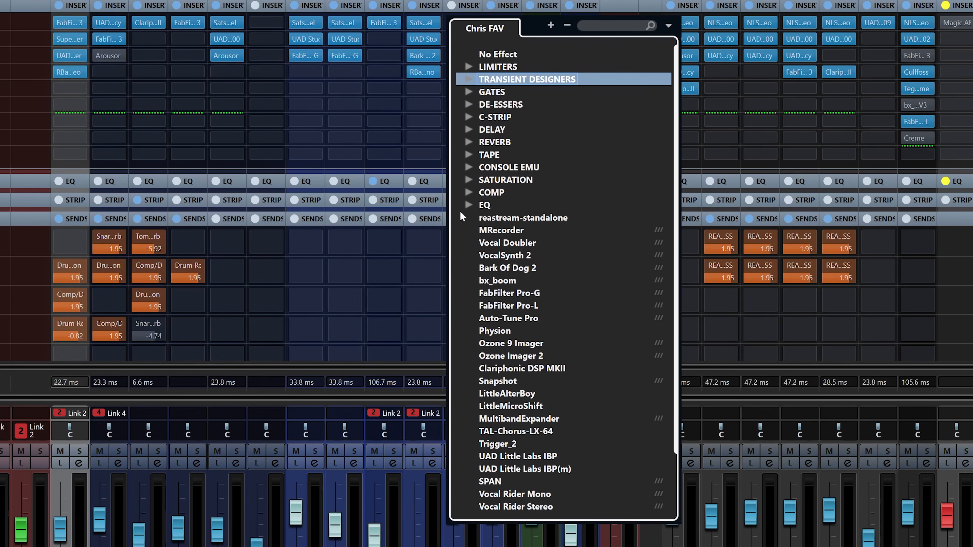
pyautogui.click(469, 206)
pyautogui.scroll(-6, 544, 230)
pyautogui.scroll(5, 551, 237)
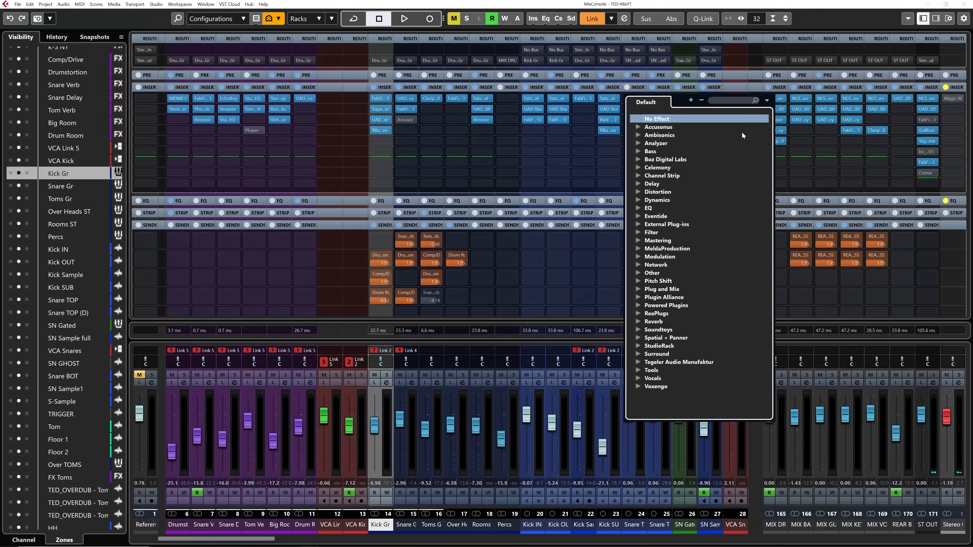
# - Switch the insert plug-in selector from the Default collection to the custom favourites collection and close it
pyautogui.click(766, 100)
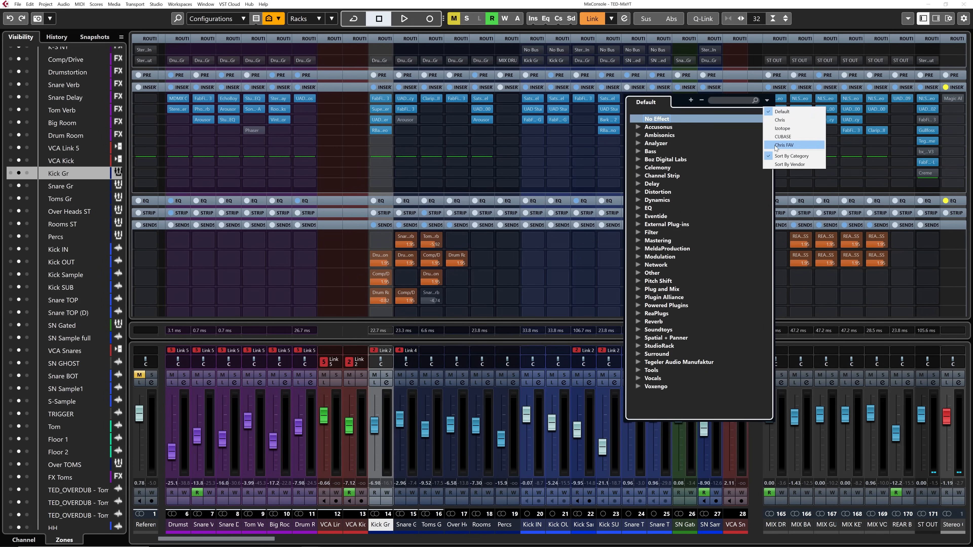
pyautogui.click(783, 145)
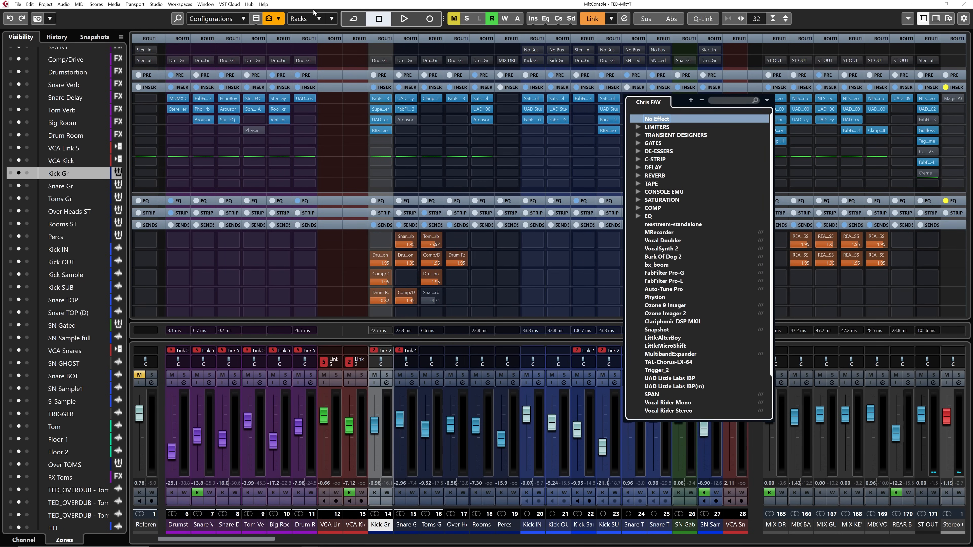
pyautogui.press('Escape')
# - Create a new empty plug-in collection named test in the VST Plug-in Manager
pyautogui.click(156, 4)
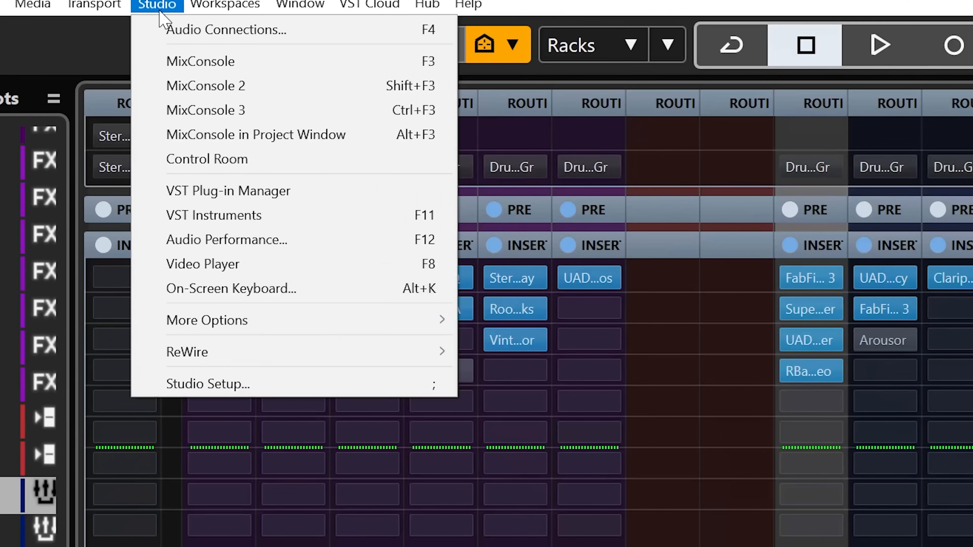
pyautogui.click(223, 190)
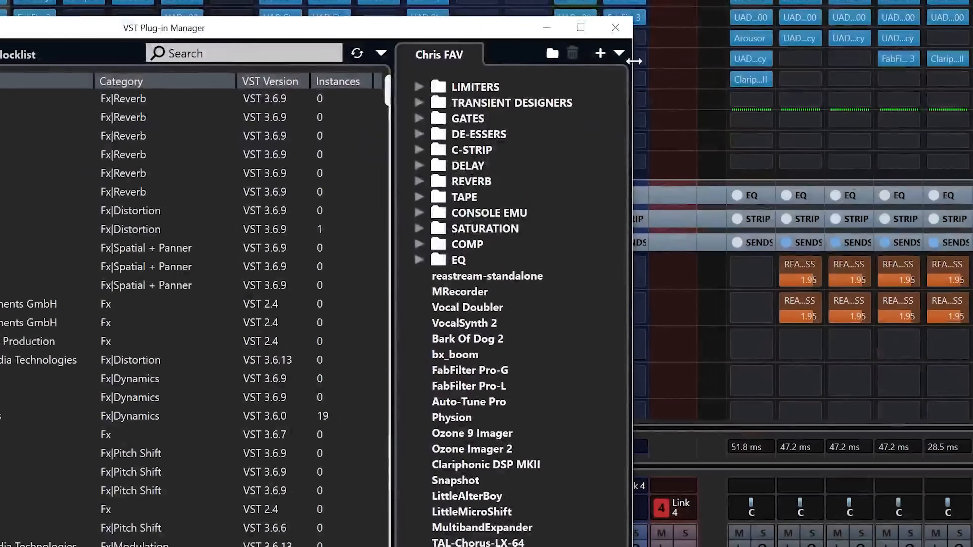
pyautogui.click(619, 54)
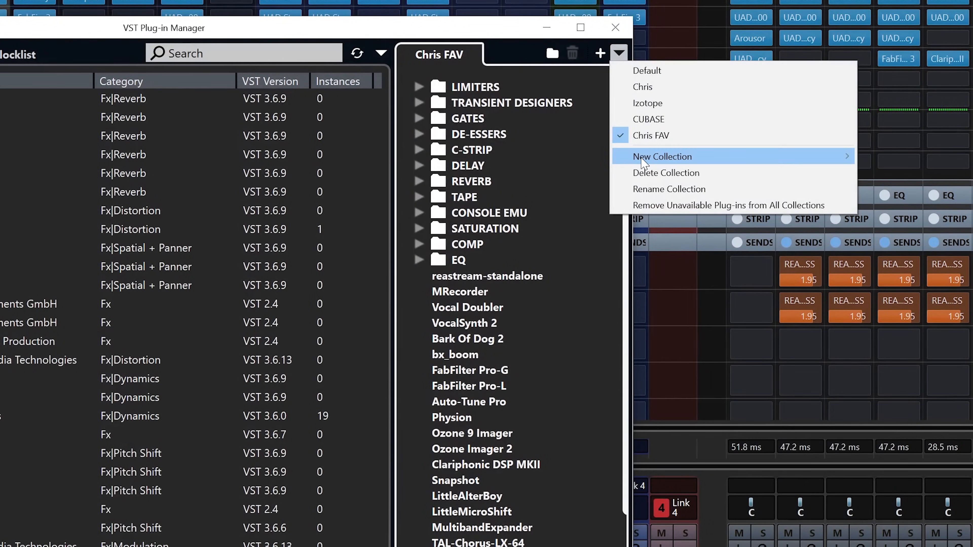
pyautogui.moveTo(644, 159)
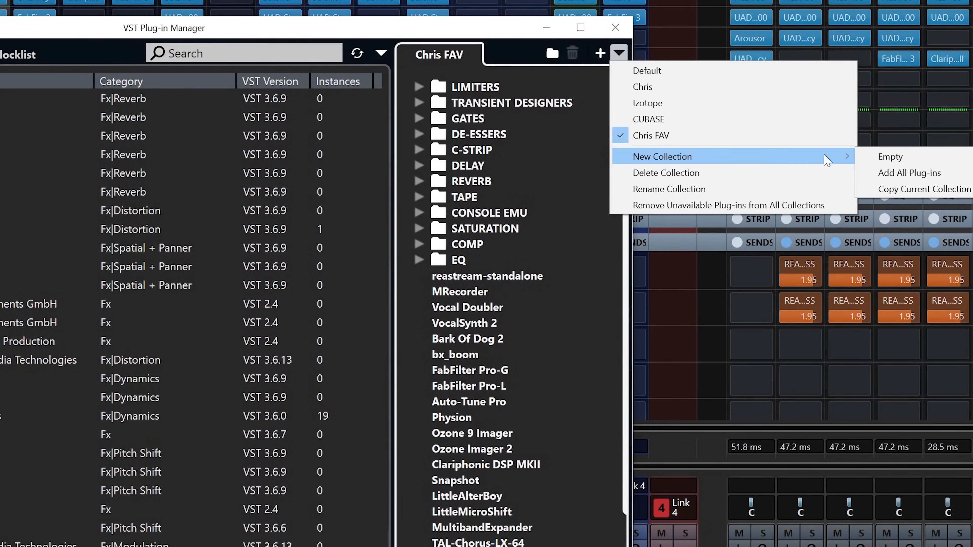
pyautogui.click(888, 158)
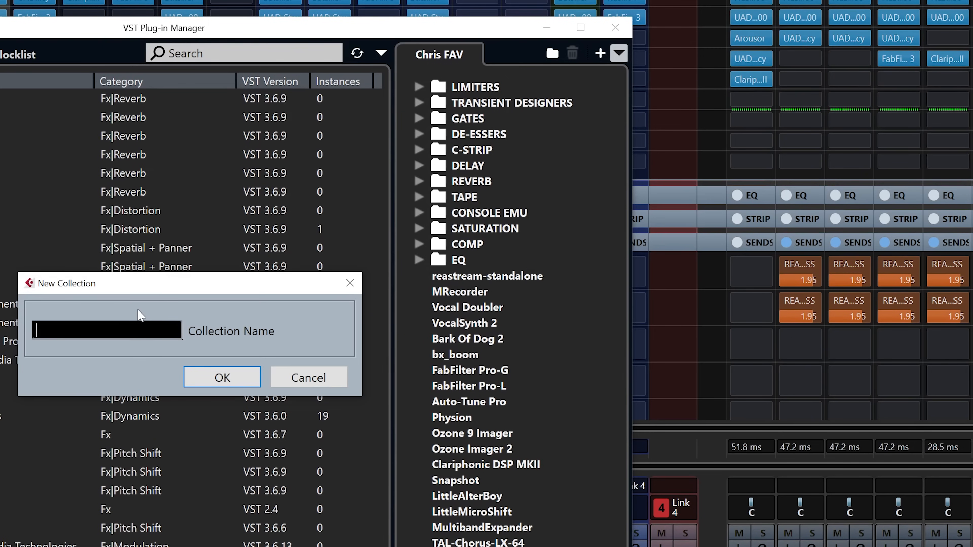
pyautogui.write('test')
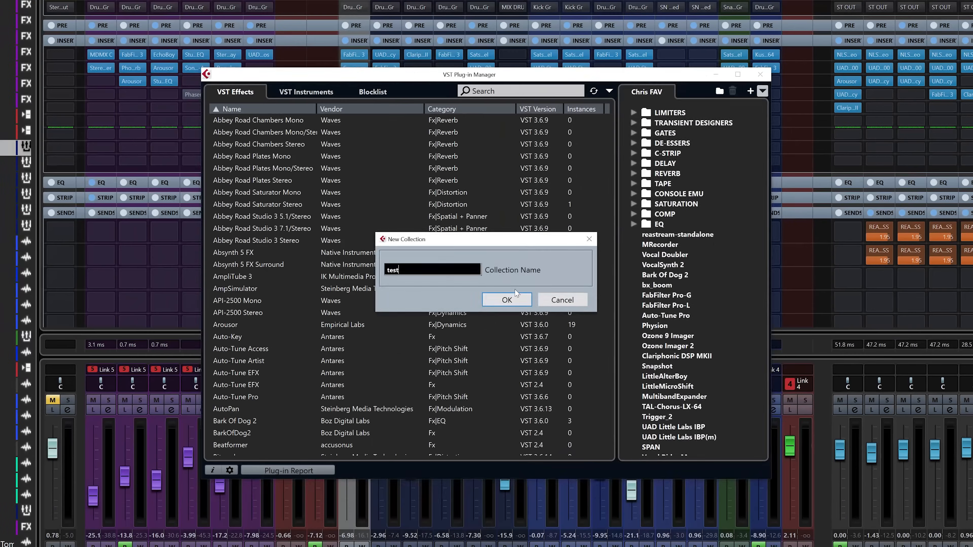
pyautogui.click(516, 294)
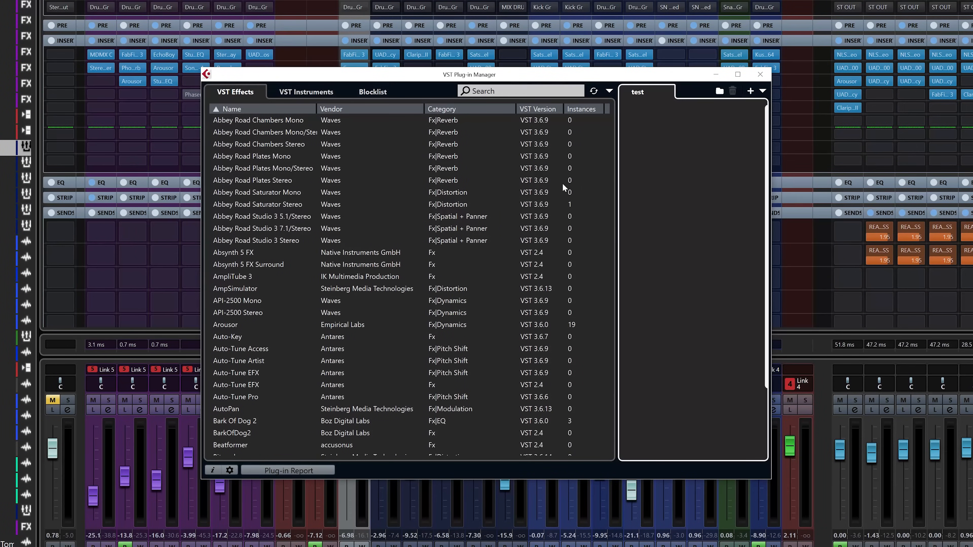
# - Add the Abbey Road Plates Mono/Stereo and AmpSimulator effects to the test collection
pyautogui.moveTo(214, 176); pyautogui.dragTo(676, 184)
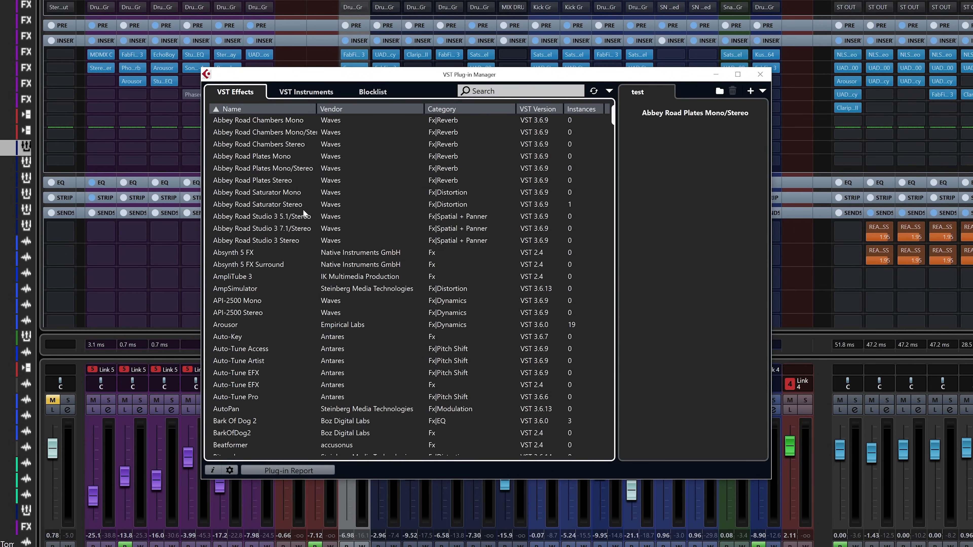
pyautogui.click(235, 288)
pyautogui.moveTo(236, 292); pyautogui.dragTo(672, 120)
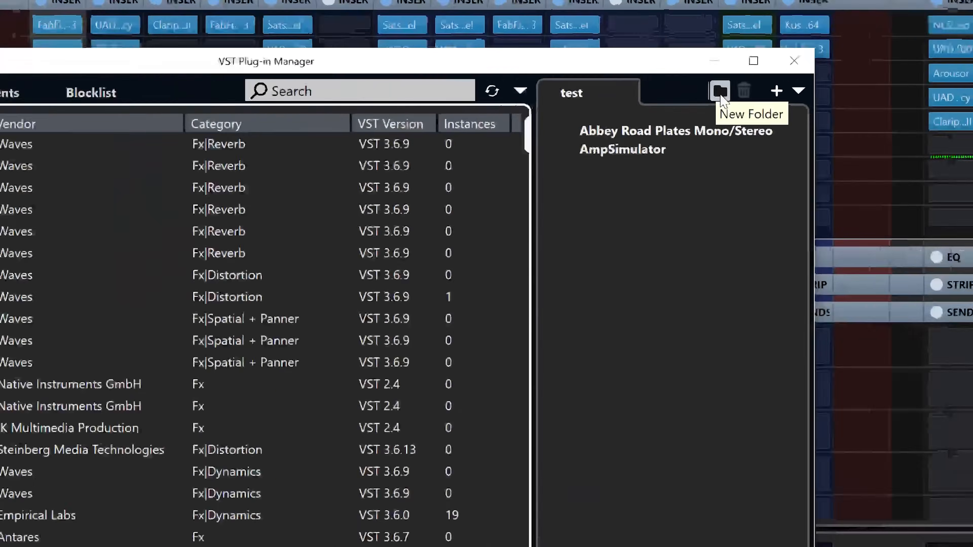
# - Create a folder named Test2 in the test collection and put the Arousor plug-in into it
pyautogui.click(719, 91)
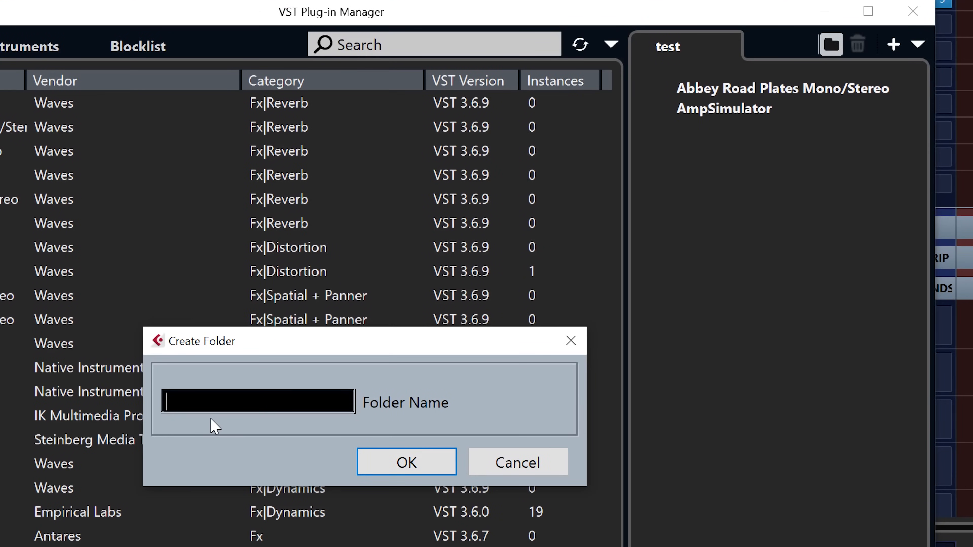
pyautogui.write('Test2')
pyautogui.press('Return')
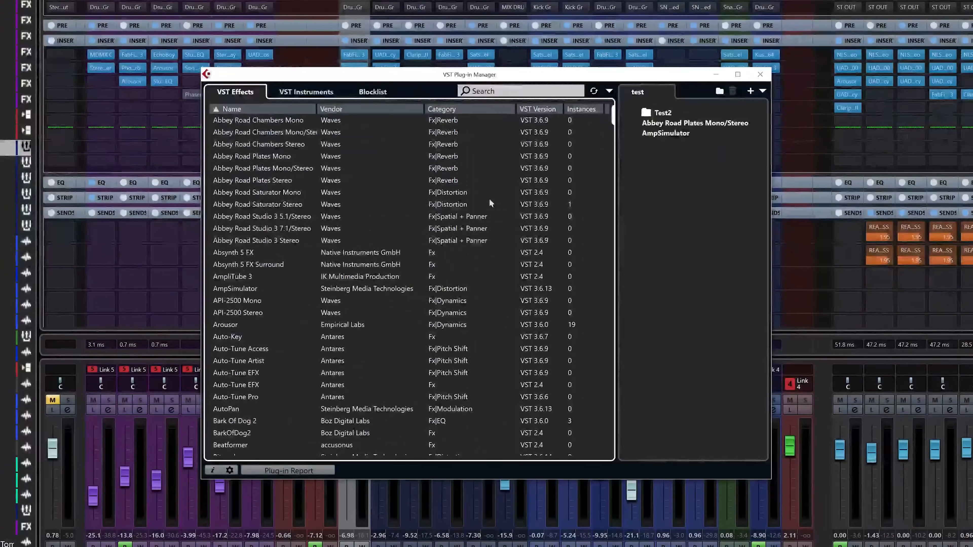
pyautogui.click(222, 327)
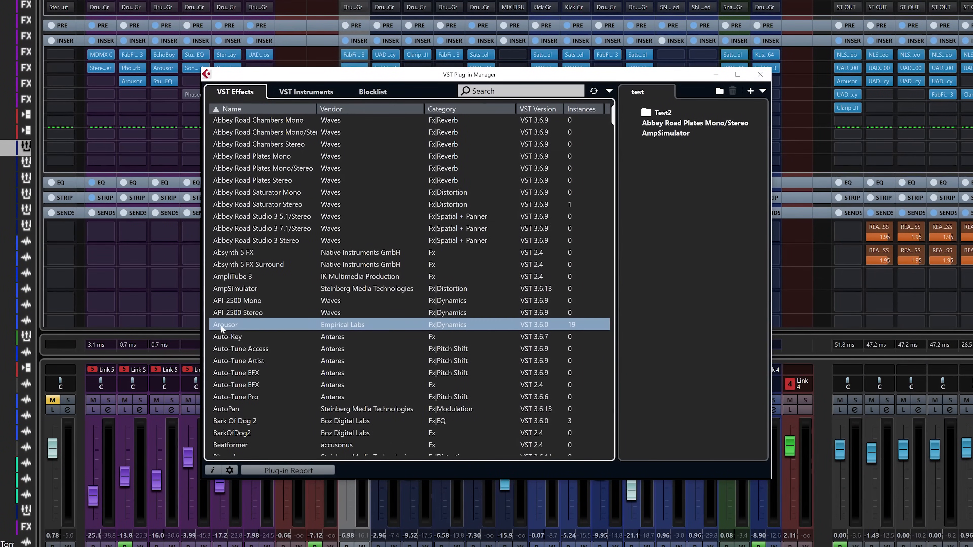
pyautogui.moveTo(221, 329); pyautogui.dragTo(660, 112)
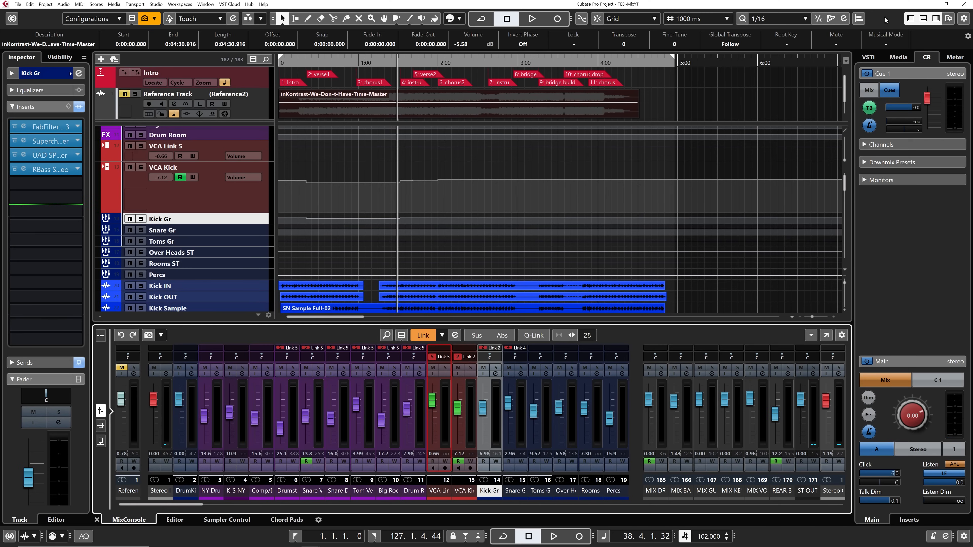
# - Hide the project window's lower MixConsole and inspect the Intro marker track and Reference Track in the upper track list
pyautogui.click(922, 19)
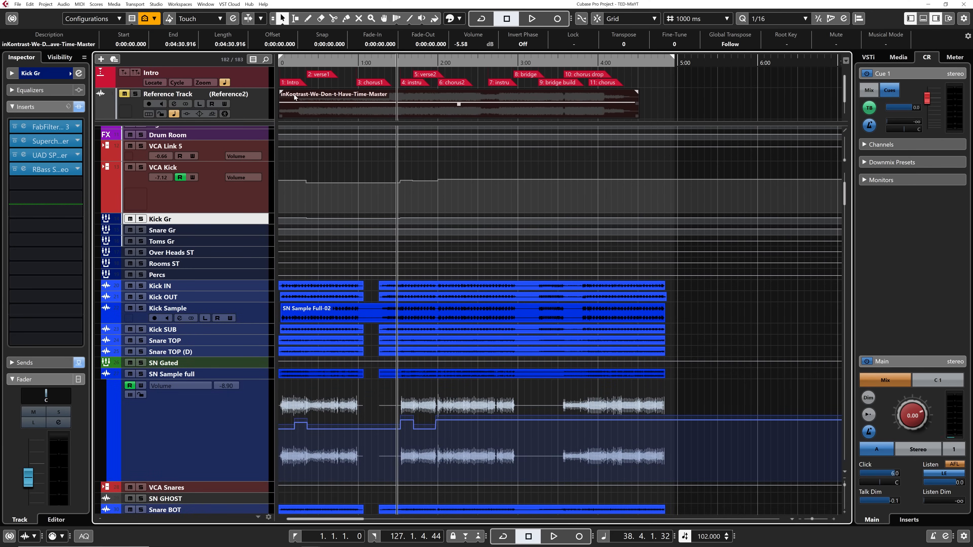
pyautogui.click(263, 107)
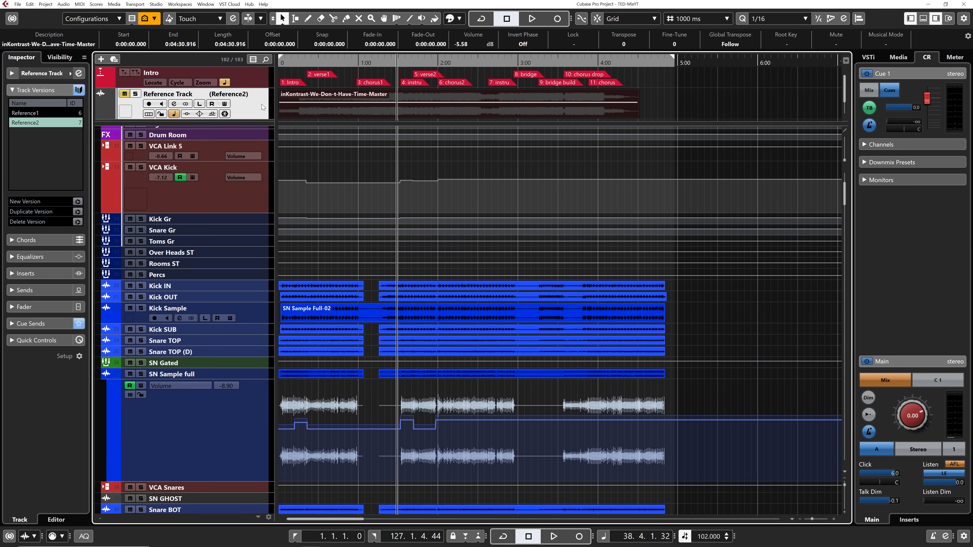
pyautogui.click(264, 83)
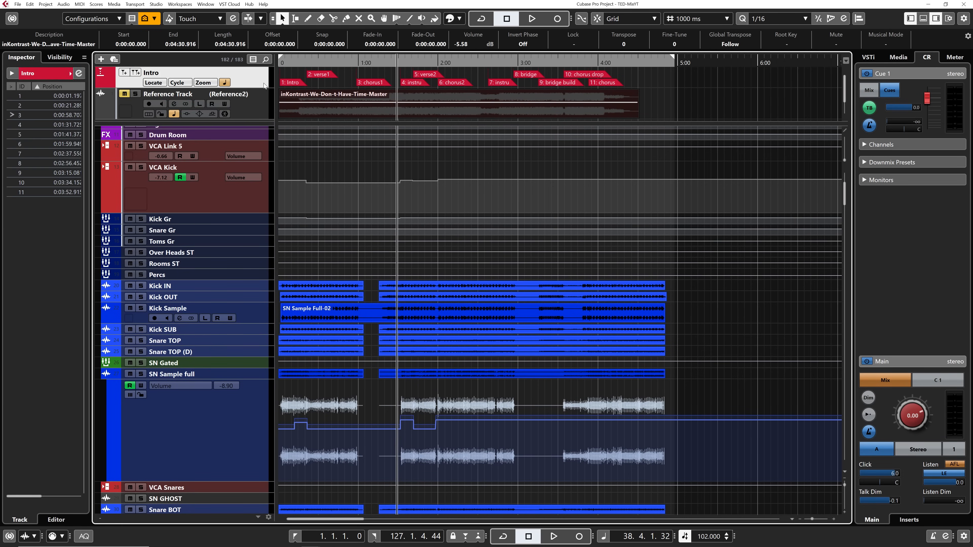
pyautogui.click(262, 108)
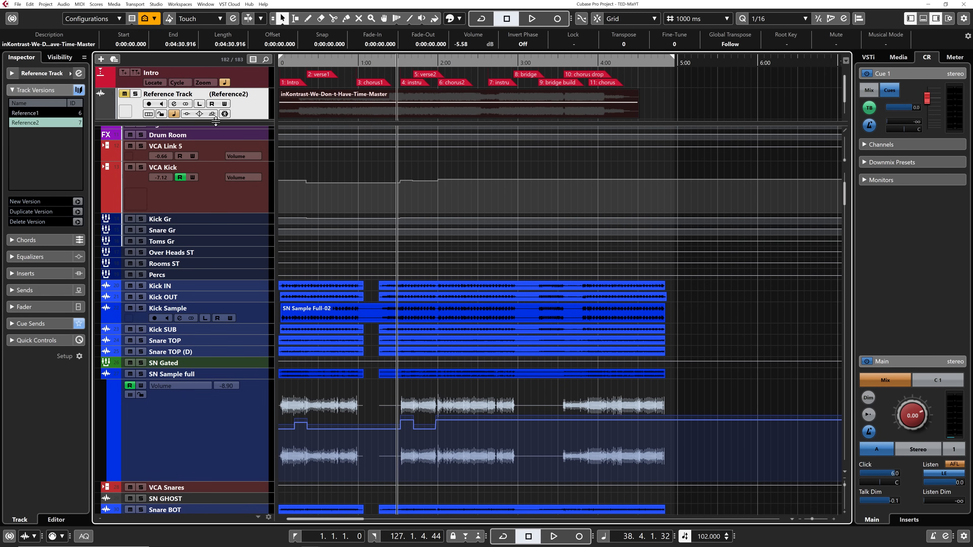
# - Look through the drum tracks in the lower track list against the marker and reference tracks in the upper one
pyautogui.scroll(-3, 434, 259)
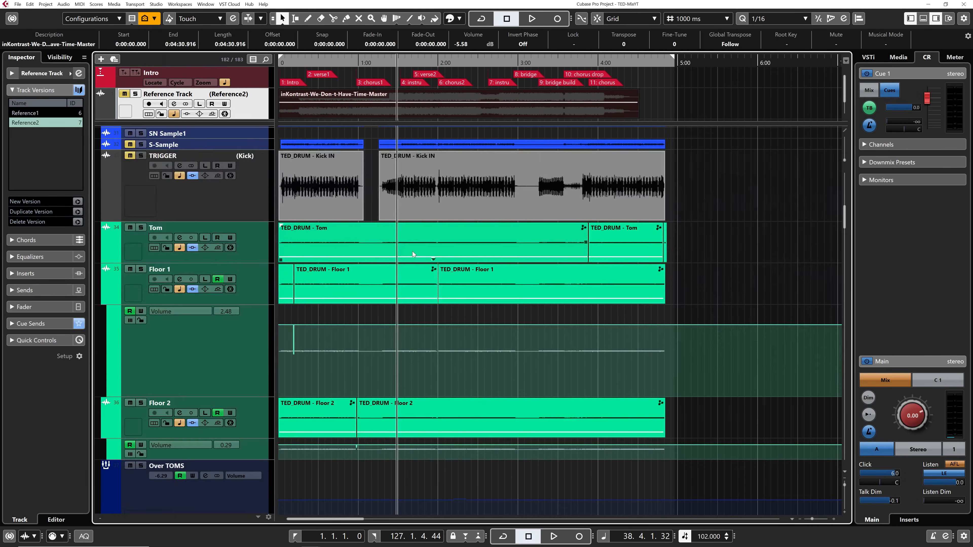
pyautogui.scroll(3, 412, 254)
pyautogui.scroll(-10, 383, 253)
pyautogui.scroll(8, 380, 254)
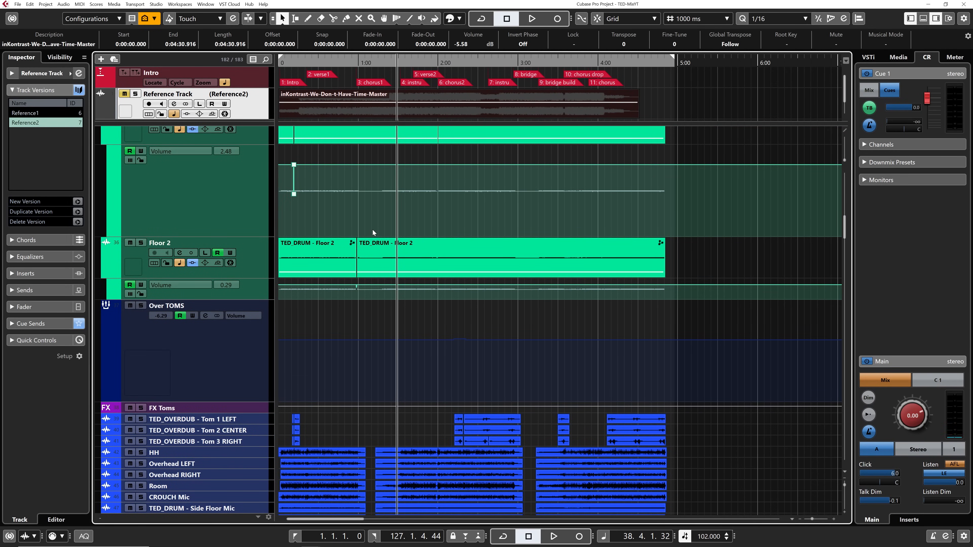
pyautogui.scroll(8, 372, 230)
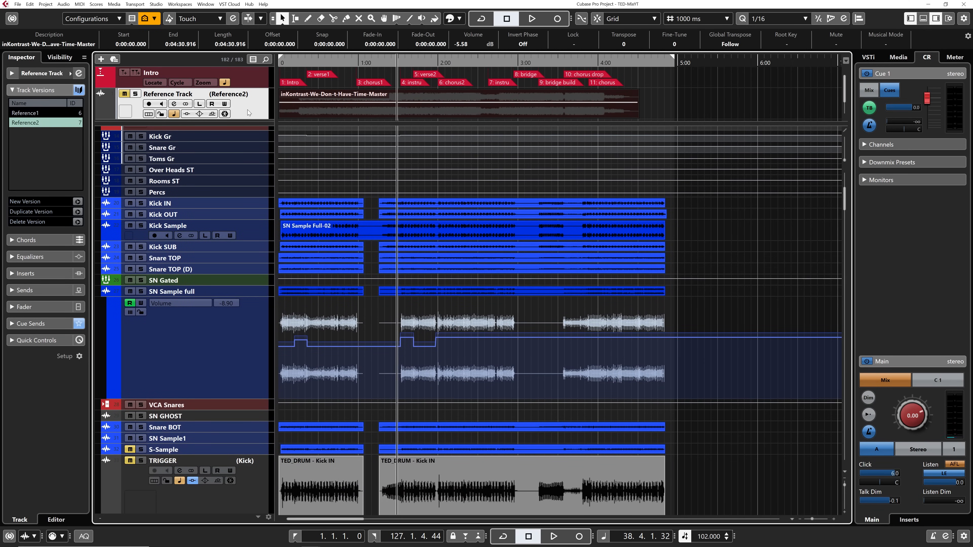
pyautogui.click(258, 78)
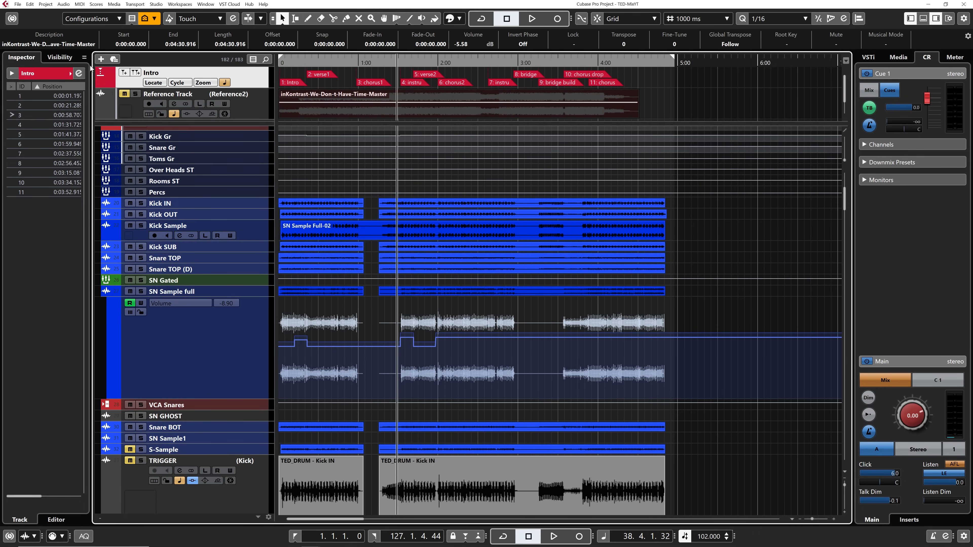
# - Review the available track types for adding a track, including More Tracks, and close the dialog without adding one
pyautogui.click(101, 58)
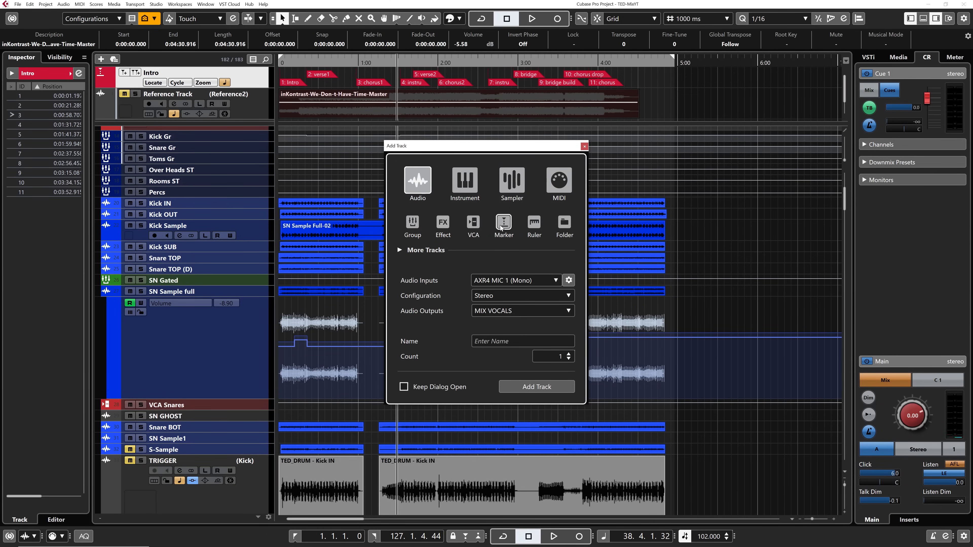
pyautogui.click(399, 249)
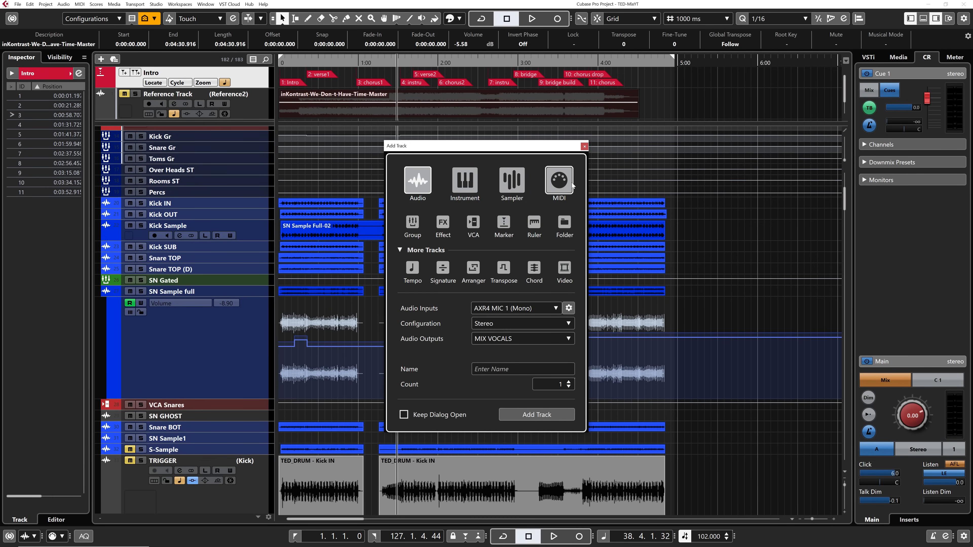
pyautogui.click(584, 147)
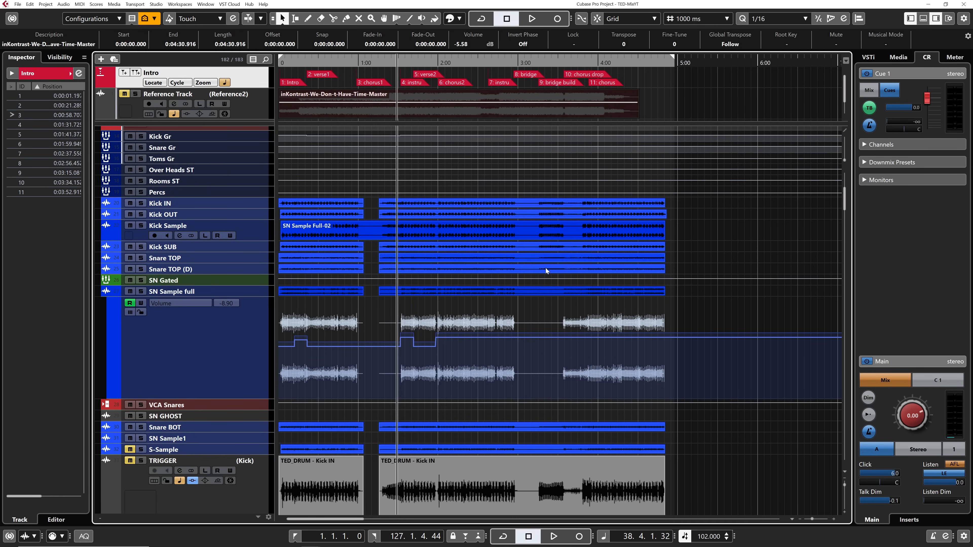
# - Look through the lower track list, turn off Divide Track List, and turn it on again
pyautogui.scroll(-5, 494, 272)
pyautogui.scroll(5, 479, 271)
pyautogui.scroll(-5, 477, 269)
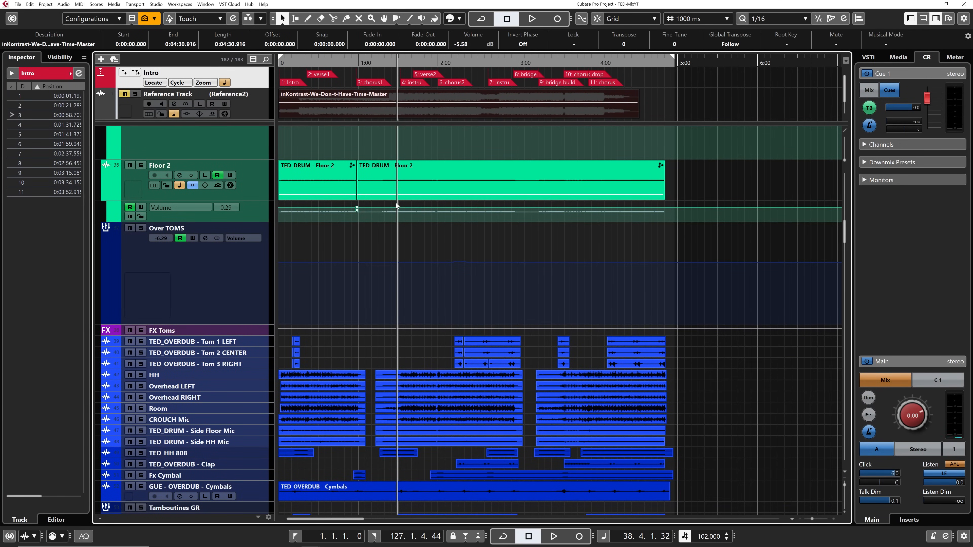
pyautogui.press('h')
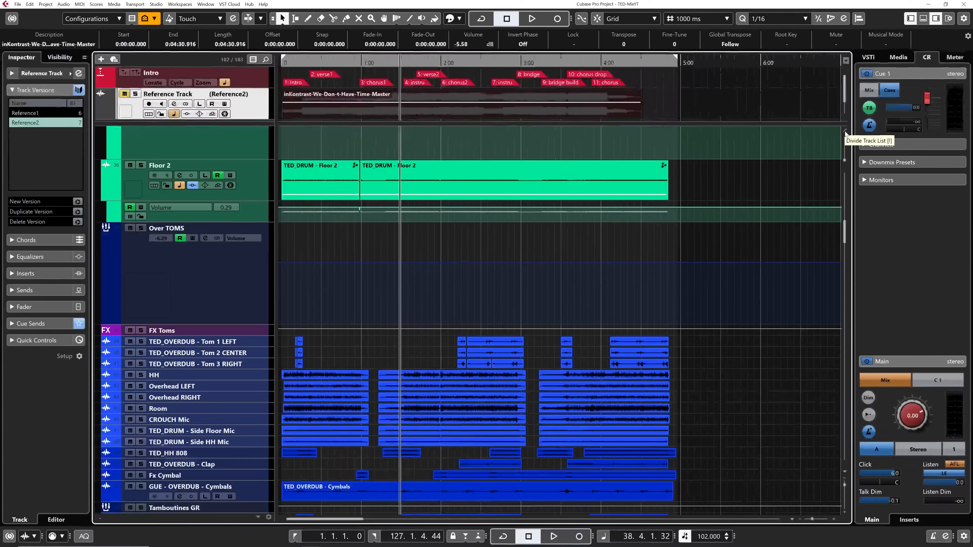
pyautogui.click(832, 124)
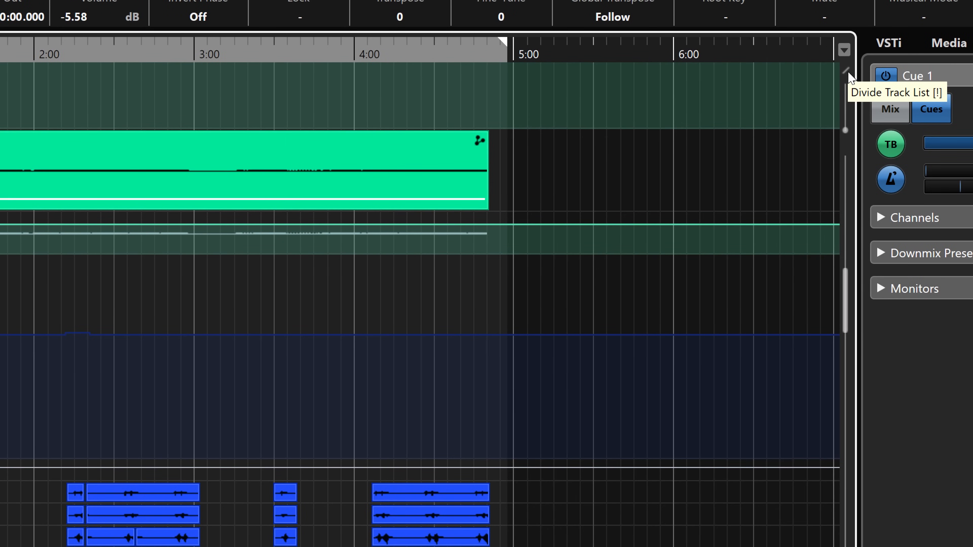
pyautogui.click(848, 76)
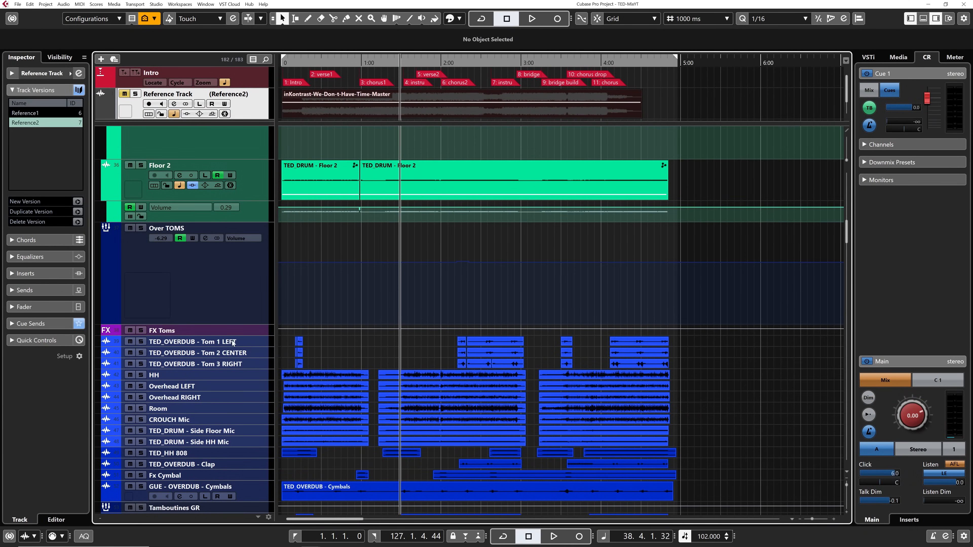
# - Move the TED_OVERDUB - Tom 1 LEFT track up to the upper track list and review the channel order in the MixConsole
pyautogui.click(263, 342)
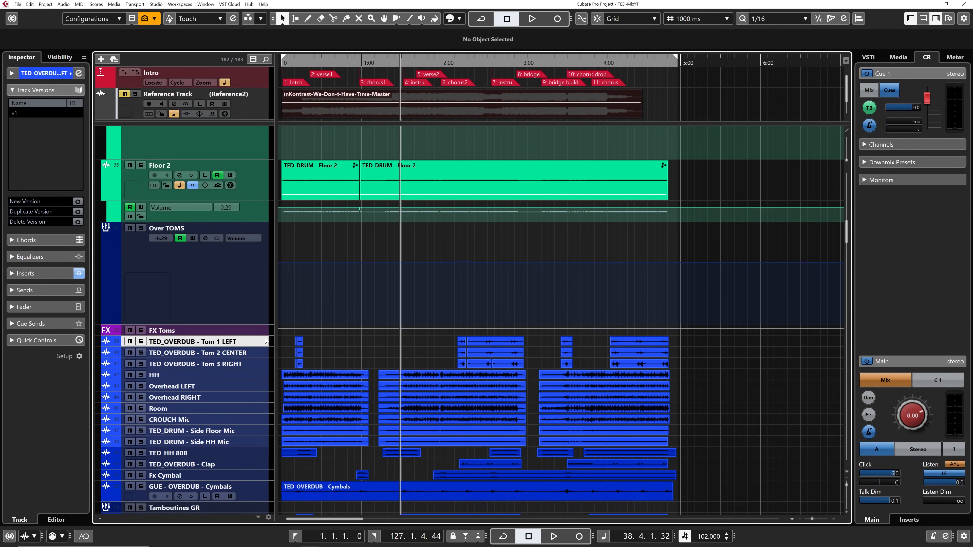
pyautogui.moveTo(263, 342)
pyautogui.mouseDown()
pyautogui.moveTo(264, 119)
pyautogui.moveTo(252, 117)
pyautogui.moveTo(248, 194)
pyautogui.moveTo(253, 134)
pyautogui.moveTo(255, 145)
pyautogui.mouseUp()
pyautogui.scroll(1, 757, 98)
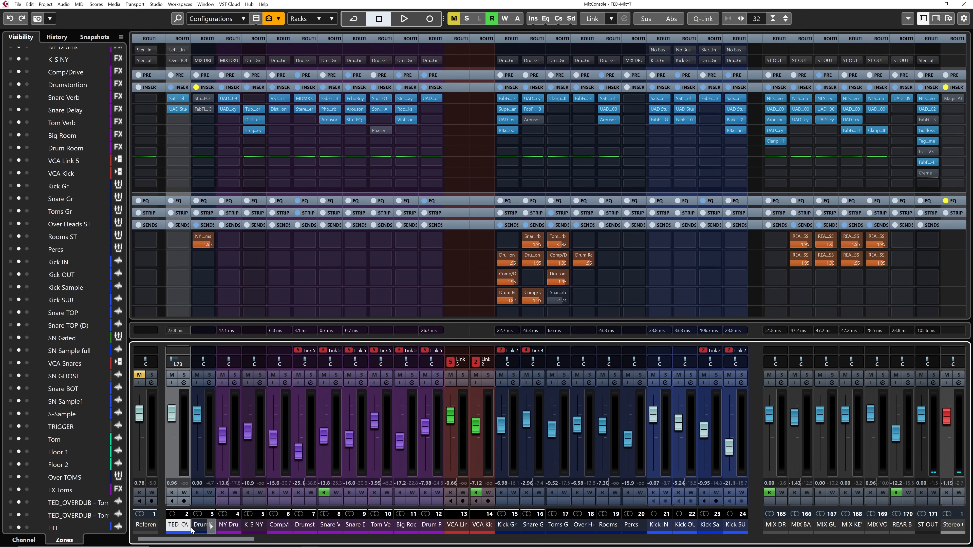
pyautogui.moveTo(200, 539); pyautogui.dragTo(261, 539)
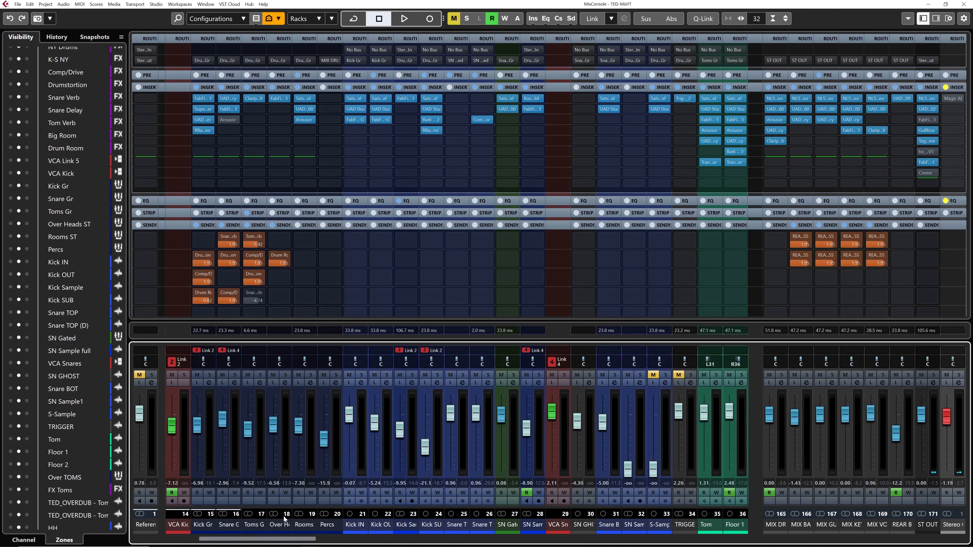
# - Look through the color-coded MixConsole channels from the drums across bass, guitars, keys and lead vocals to the backing vocals
pyautogui.moveTo(280, 540); pyautogui.dragTo(458, 539)
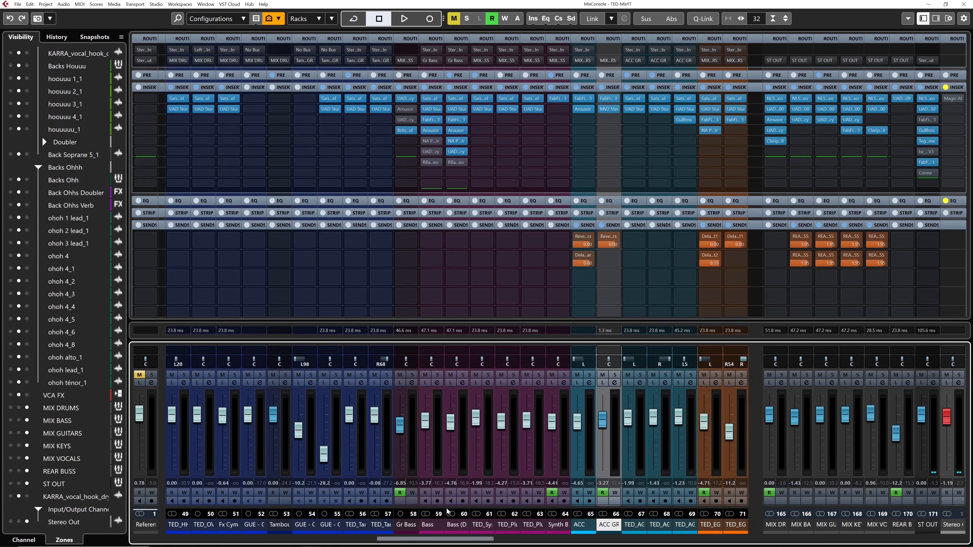
pyautogui.moveTo(443, 536); pyautogui.dragTo(478, 532)
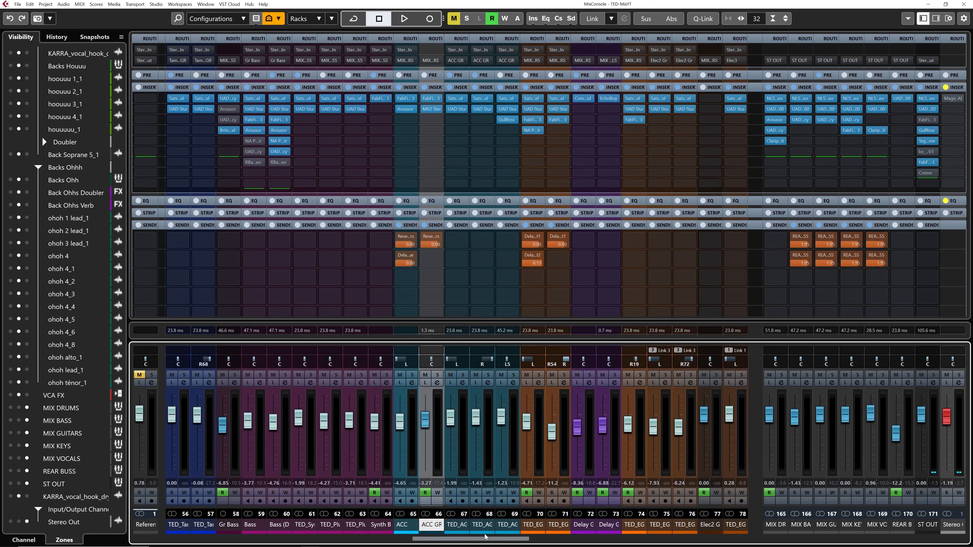
pyautogui.moveTo(474, 543); pyautogui.dragTo(555, 544)
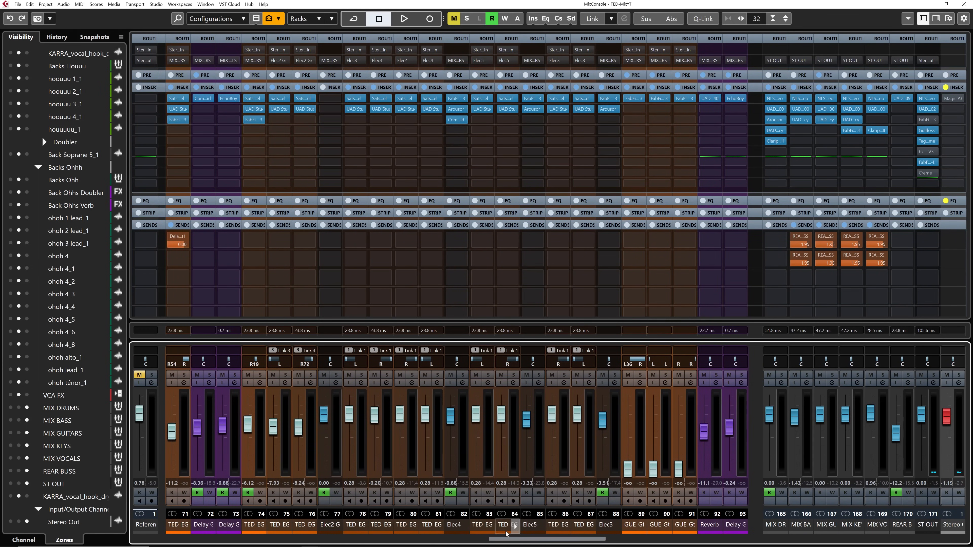
pyautogui.moveTo(515, 543); pyautogui.dragTo(590, 544)
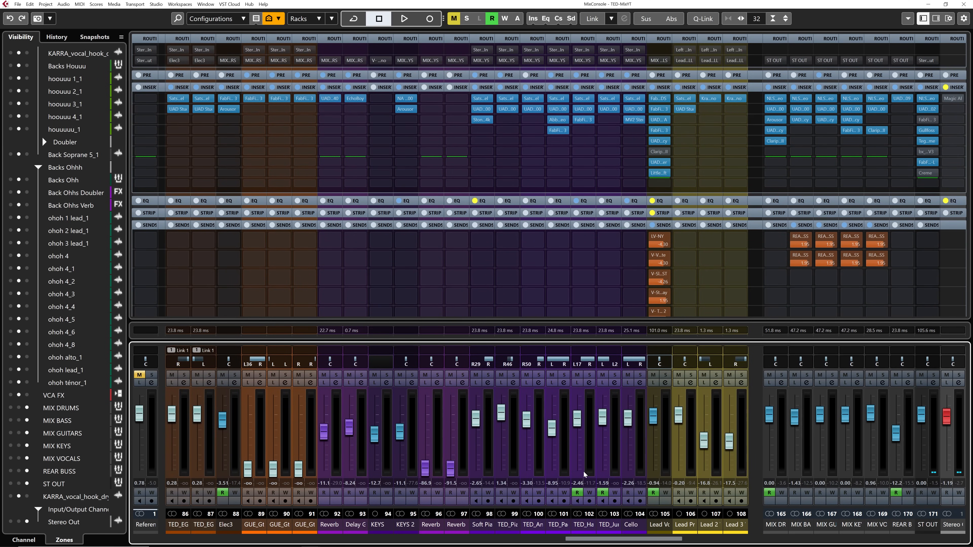
pyautogui.moveTo(595, 544); pyautogui.dragTo(748, 544)
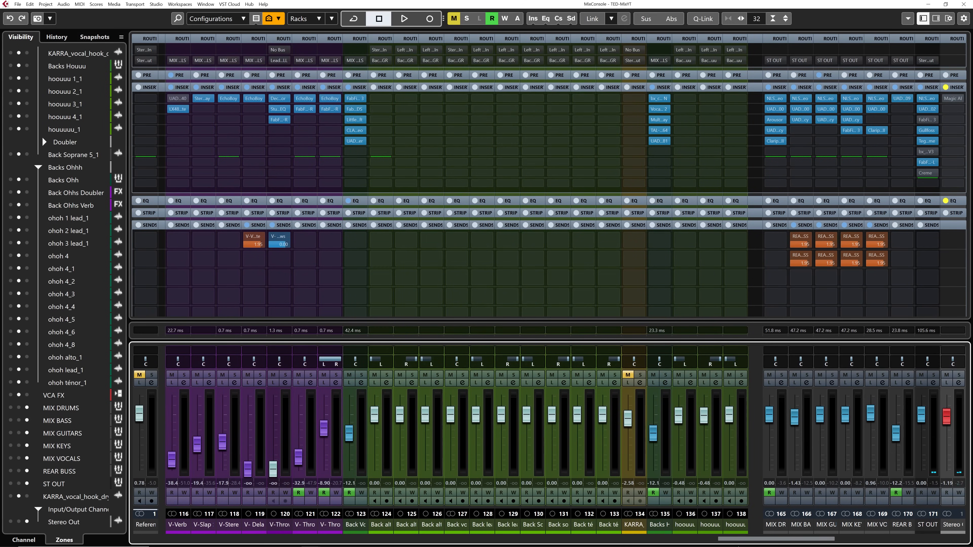
# - Review the mix group channels by selecting MIX DRUMS through REAR BUSS, MIX DRUMS alone, and ST OUT
pyautogui.click(787, 522)
pyautogui.keyDown('shift'); pyautogui.click(900, 524); pyautogui.keyUp('shift')
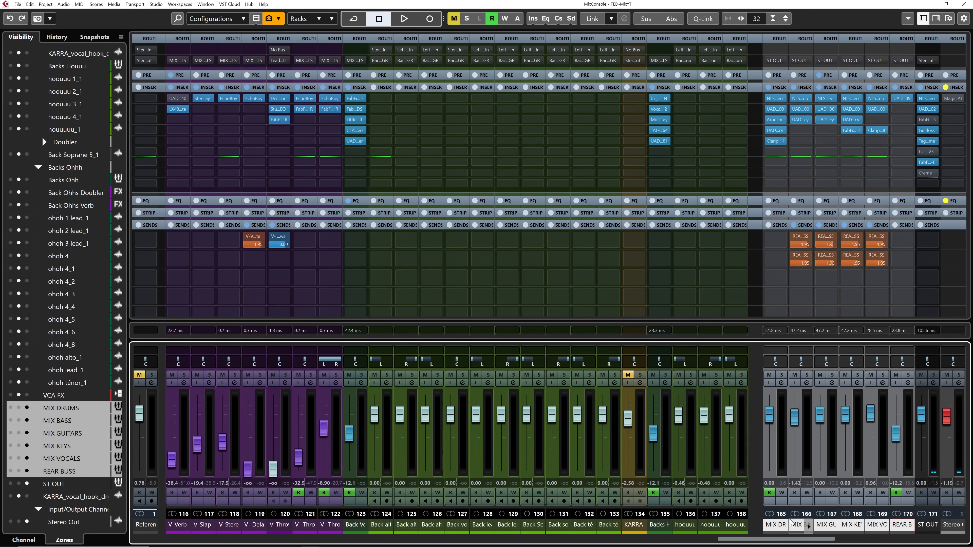
pyautogui.click(775, 525)
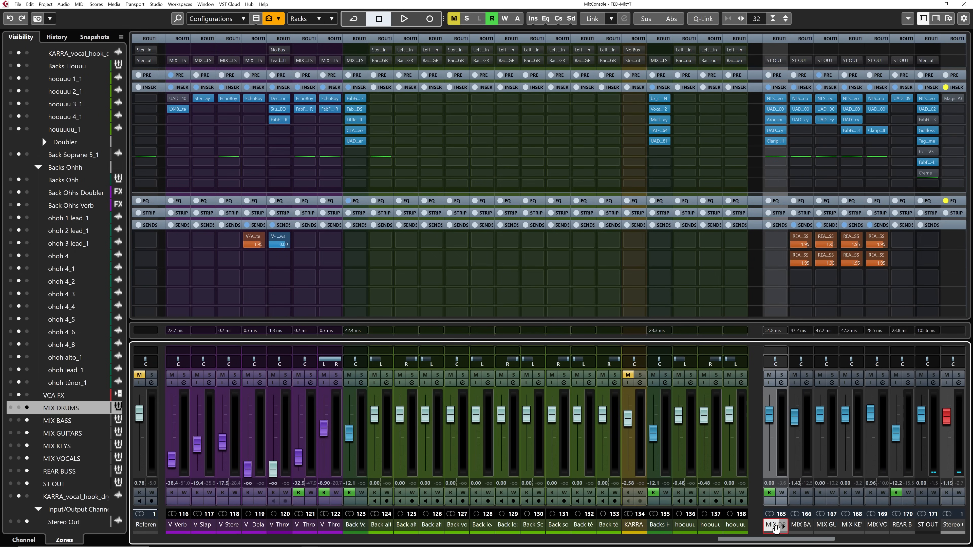
pyautogui.click(927, 525)
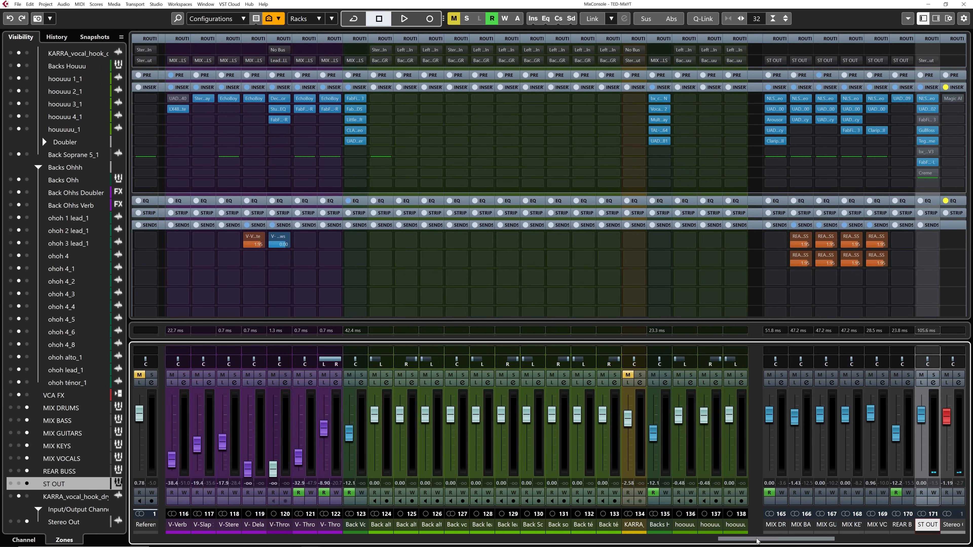
pyautogui.moveTo(757, 539); pyautogui.dragTo(556, 540)
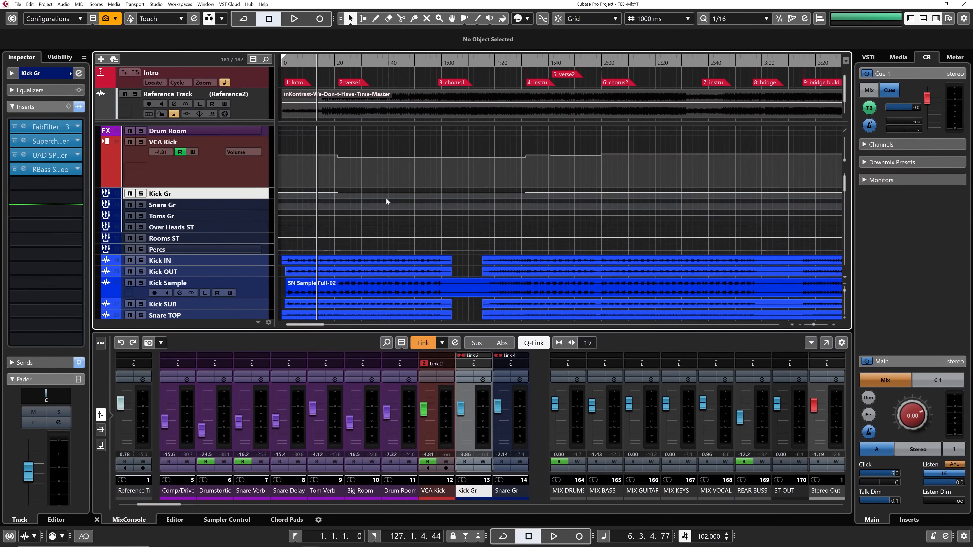
# - Select the group tracks Kick Gr through Percs, try several blue and other palette colors, and color them bright green
pyautogui.keyDown('shift'); pyautogui.click(237, 251); pyautogui.keyUp('shift')
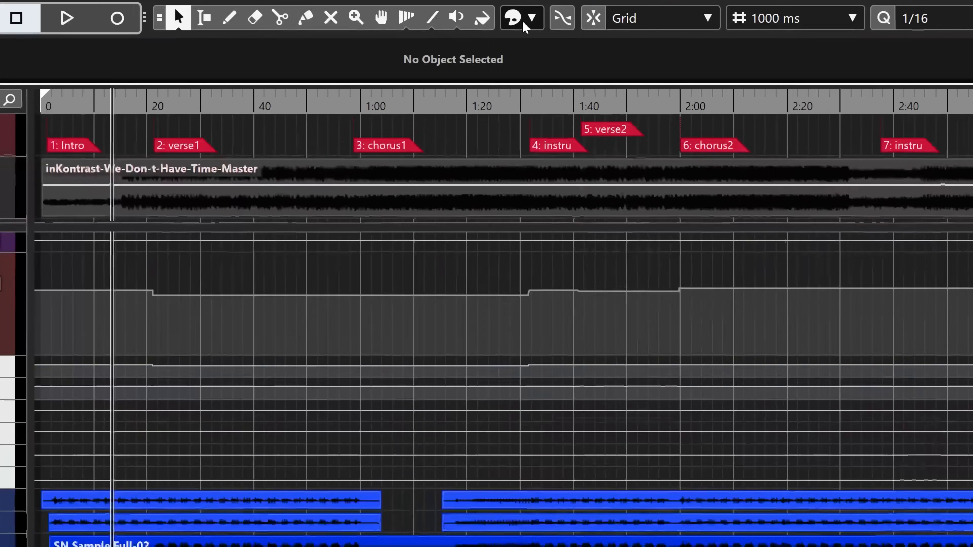
pyautogui.click(517, 21)
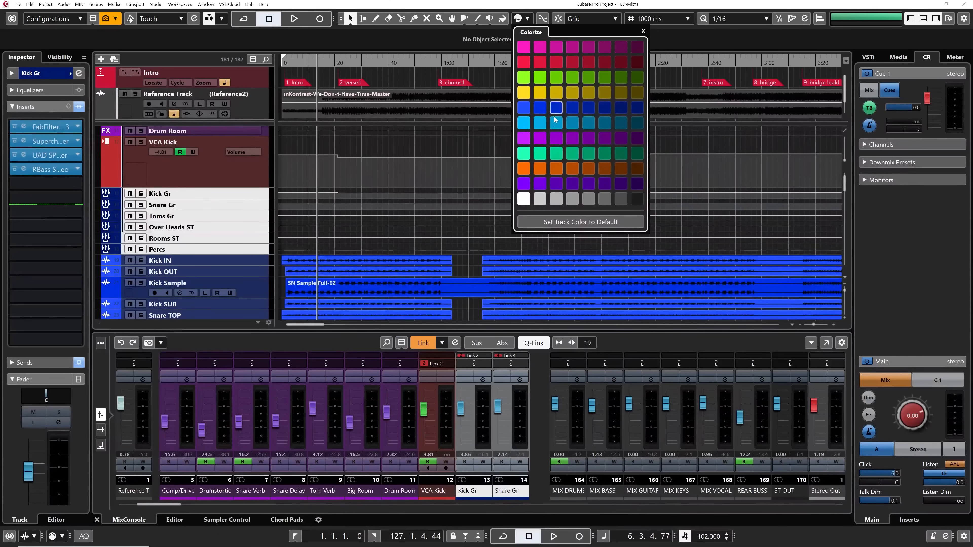
pyautogui.click(555, 154)
pyautogui.click(572, 124)
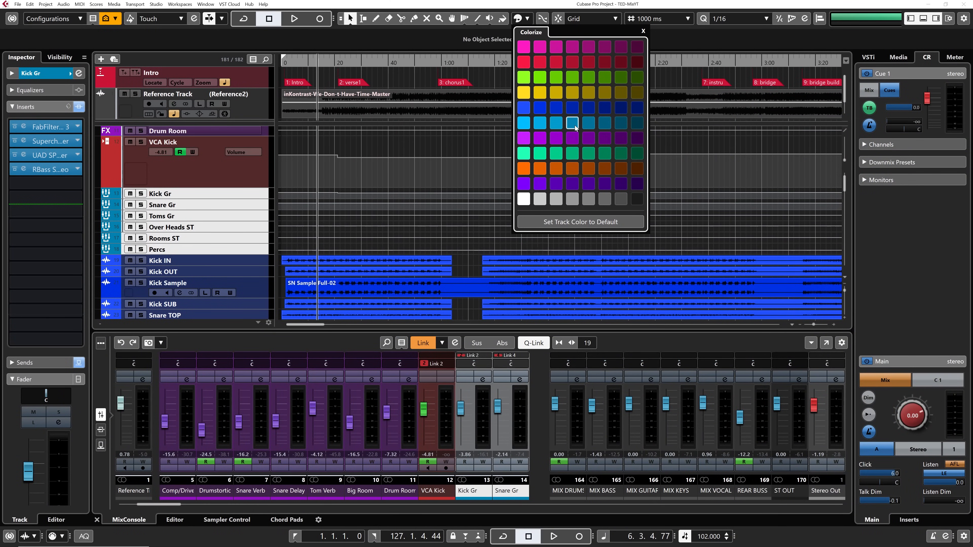
pyautogui.click(540, 108)
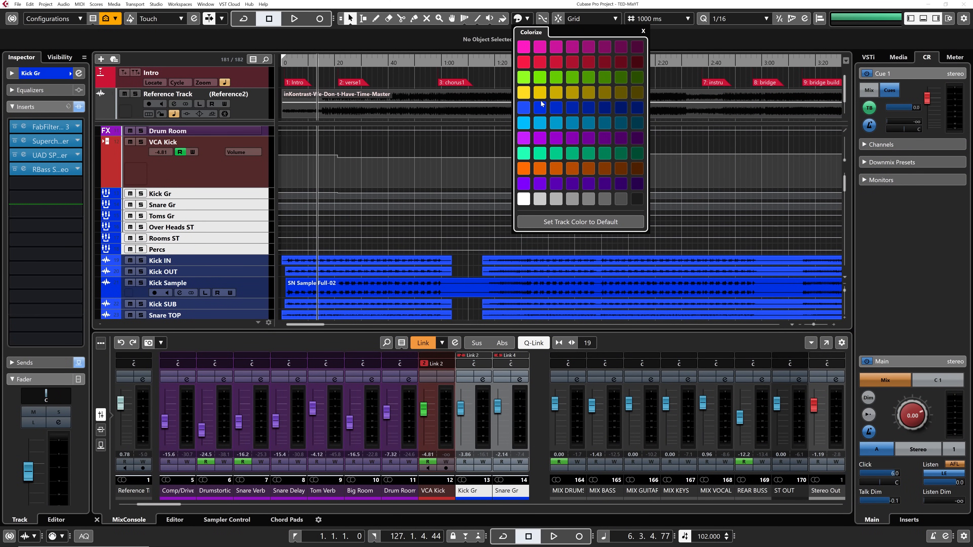
pyautogui.click(540, 94)
pyautogui.click(540, 77)
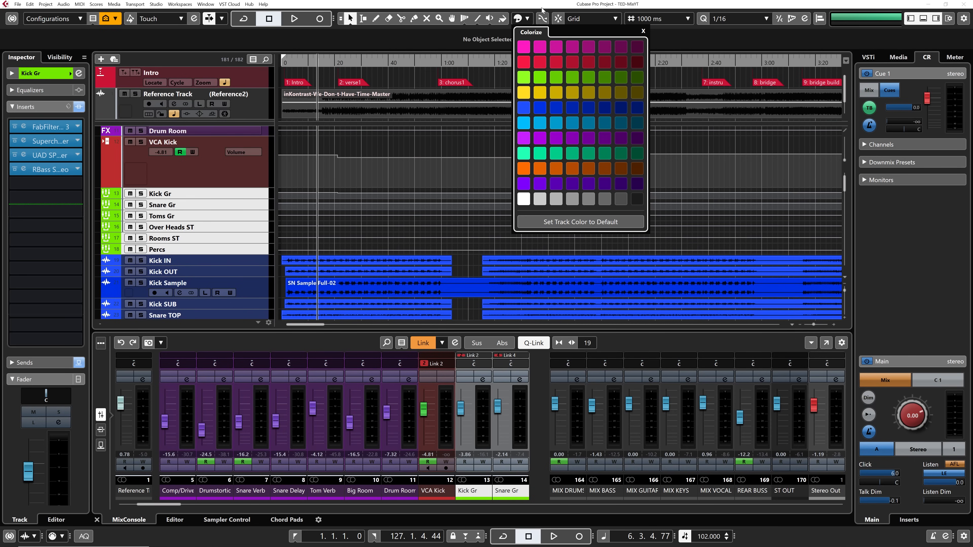
# - Review the Color Set, Presets and Options pages of Project Colors Setup and close it without applying changes
pyautogui.click(45, 4)
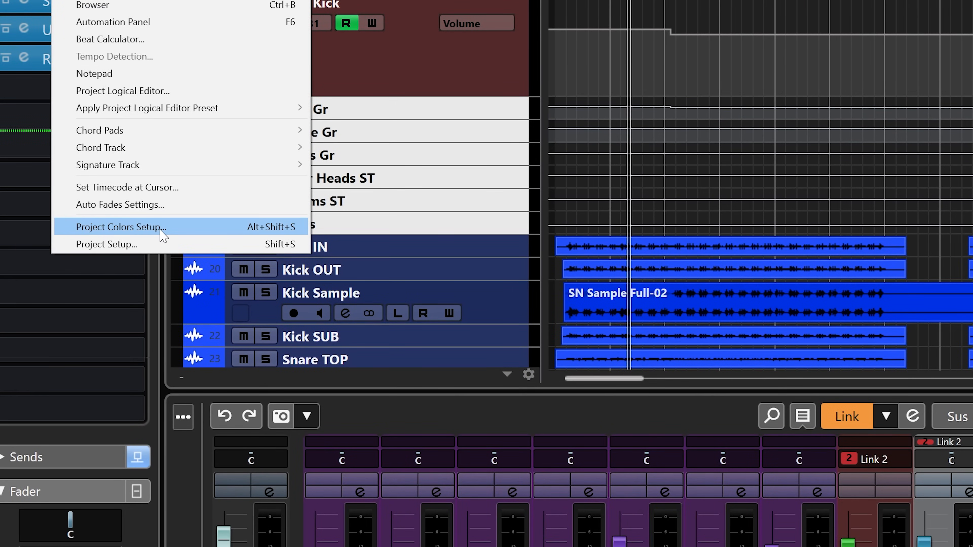
pyautogui.click(122, 226)
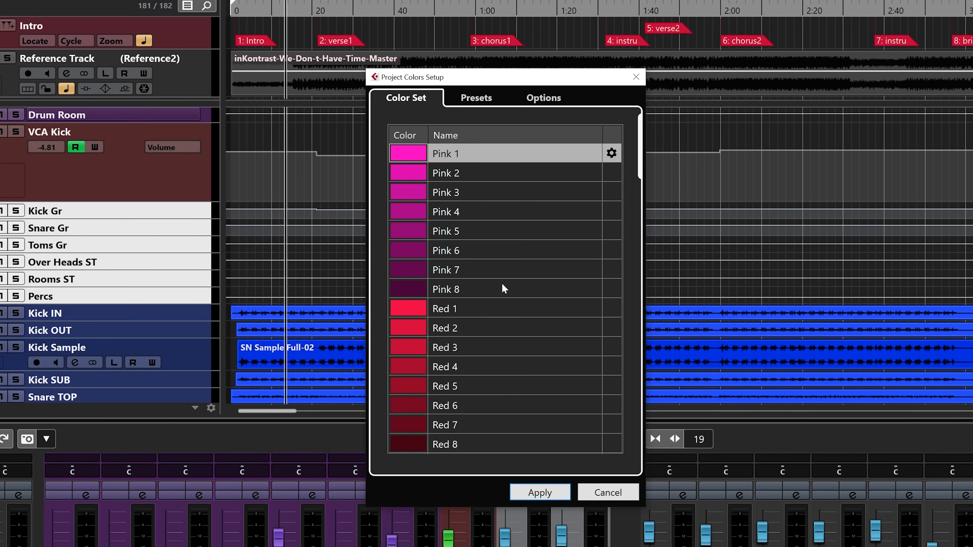
pyautogui.click(469, 97)
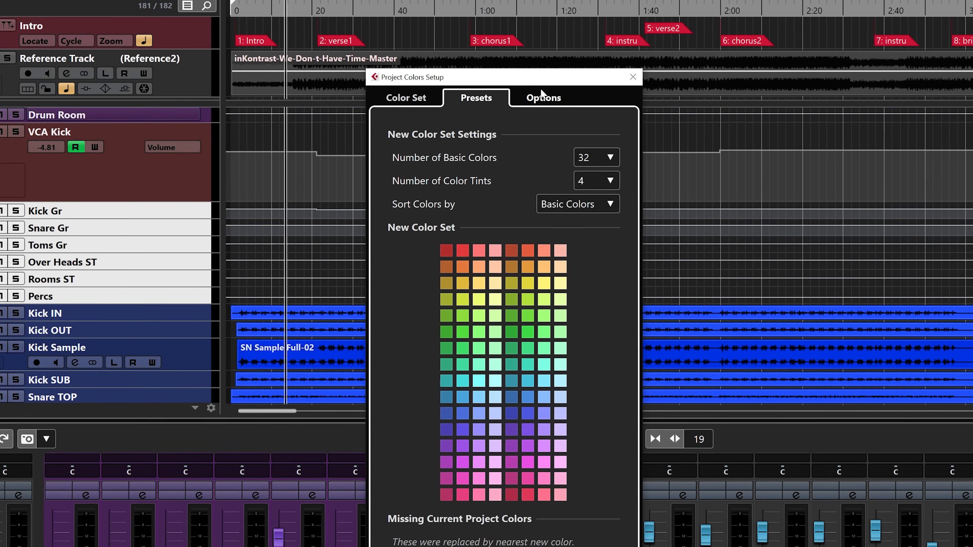
pyautogui.click(540, 102)
pyautogui.click(405, 98)
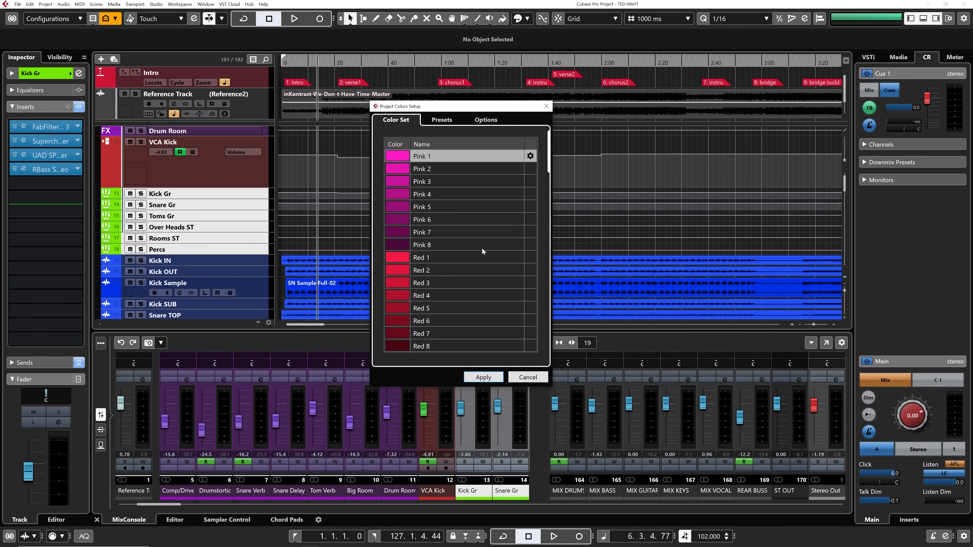
pyautogui.click(529, 380)
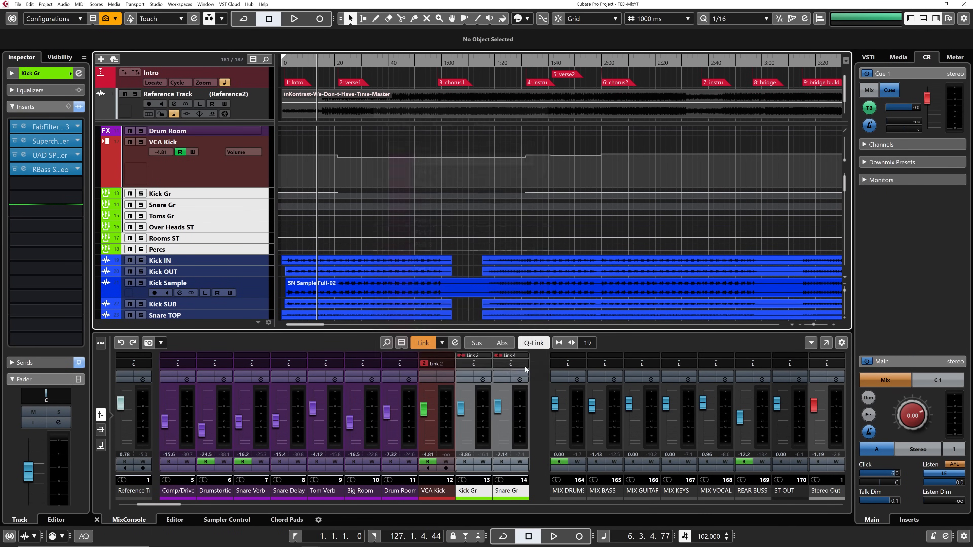
# - Show the Colorize palette for the selected group tracks and for the Kick Gr mixer channel without choosing a color
pyautogui.click(527, 19)
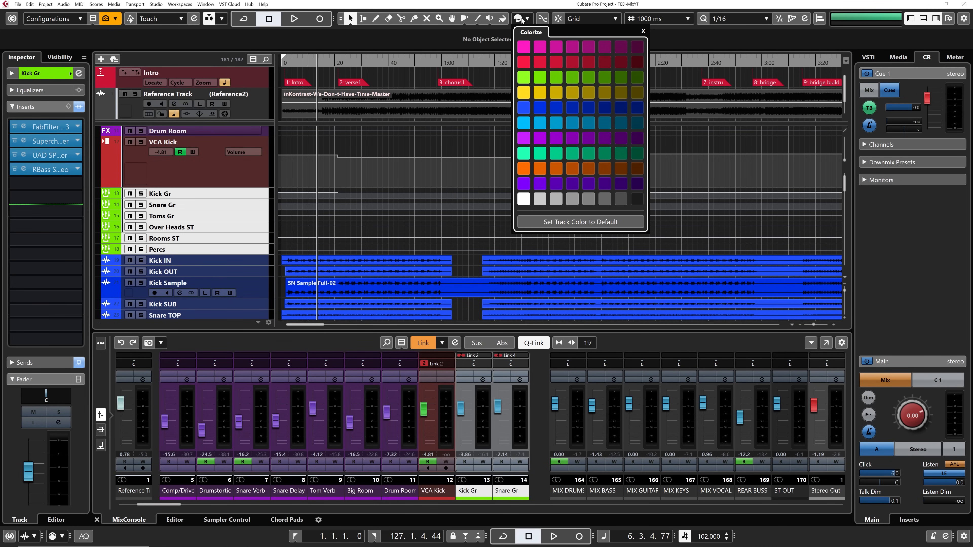
pyautogui.click(234, 195)
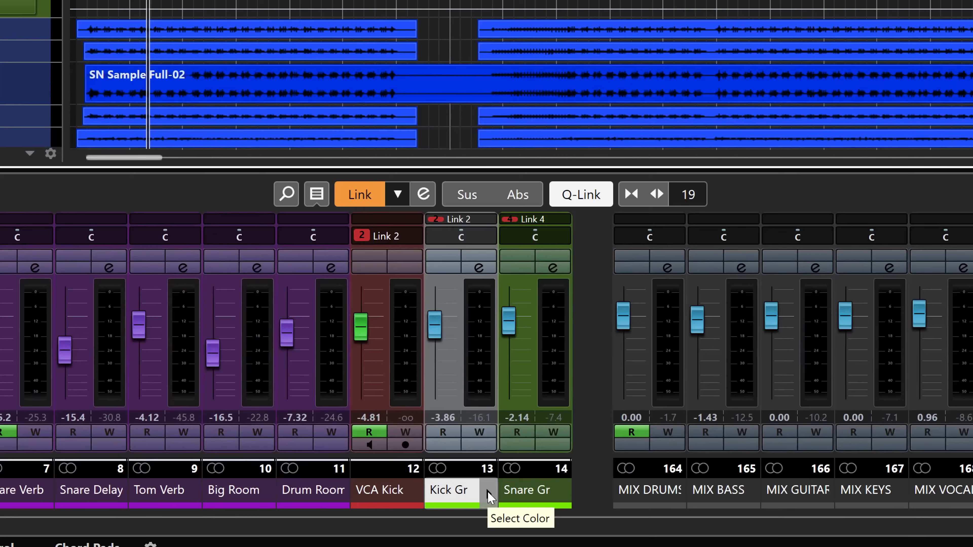
pyautogui.click(489, 496)
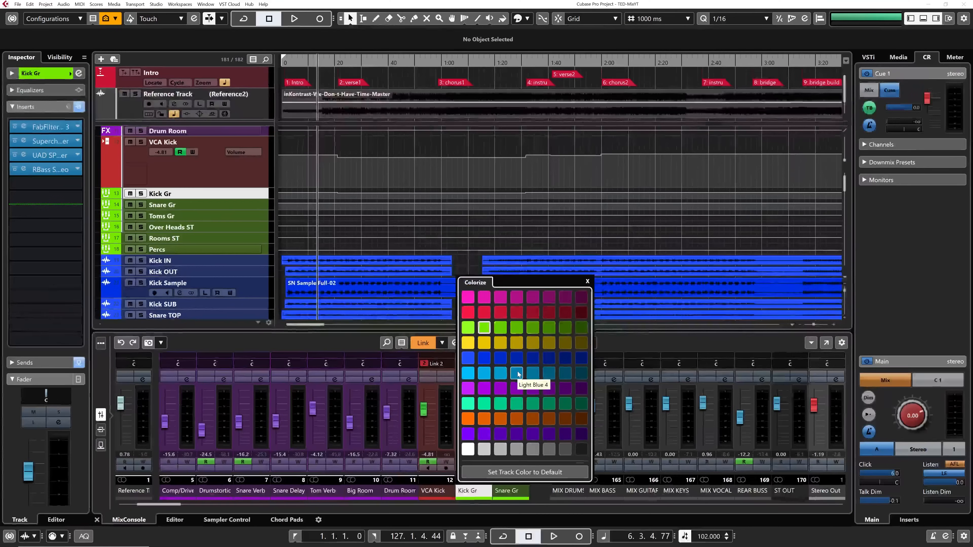
pyautogui.click(193, 196)
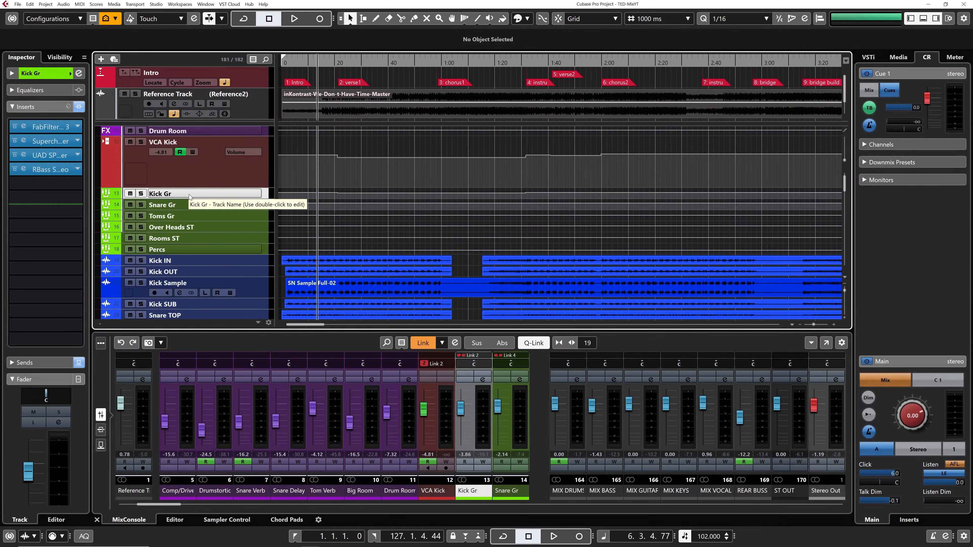
# - Color the Kick Gr track light blue with its own color selector in the track list and close the palette
pyautogui.click(113, 196)
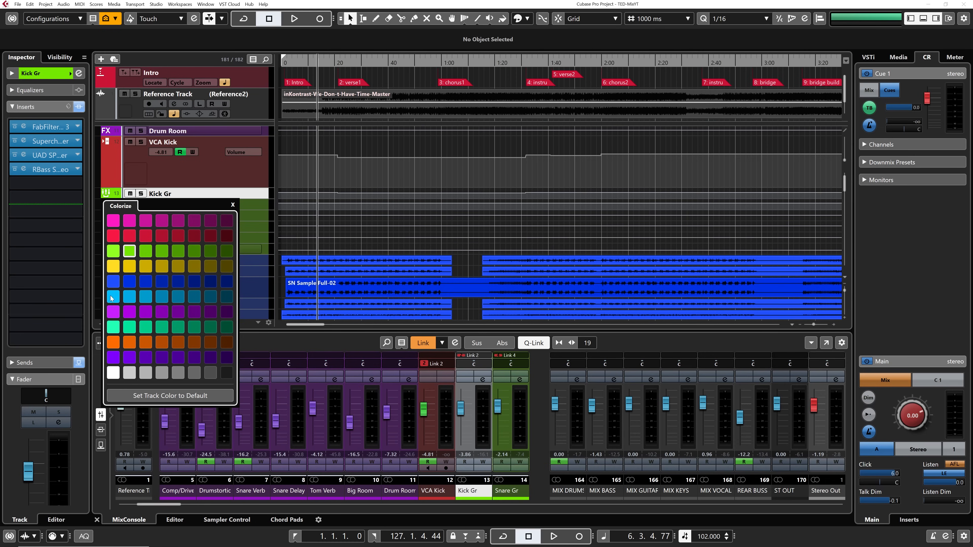
pyautogui.click(163, 285)
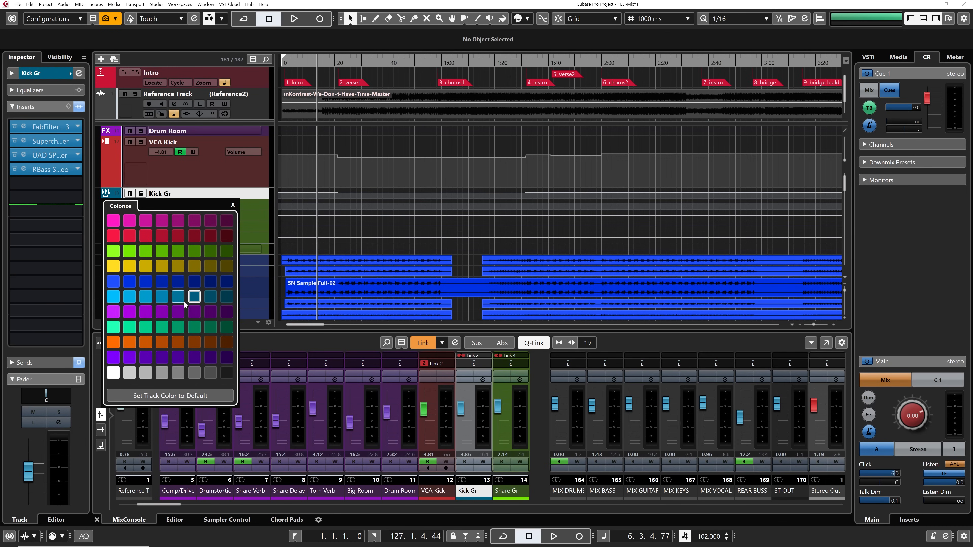
pyautogui.click(147, 299)
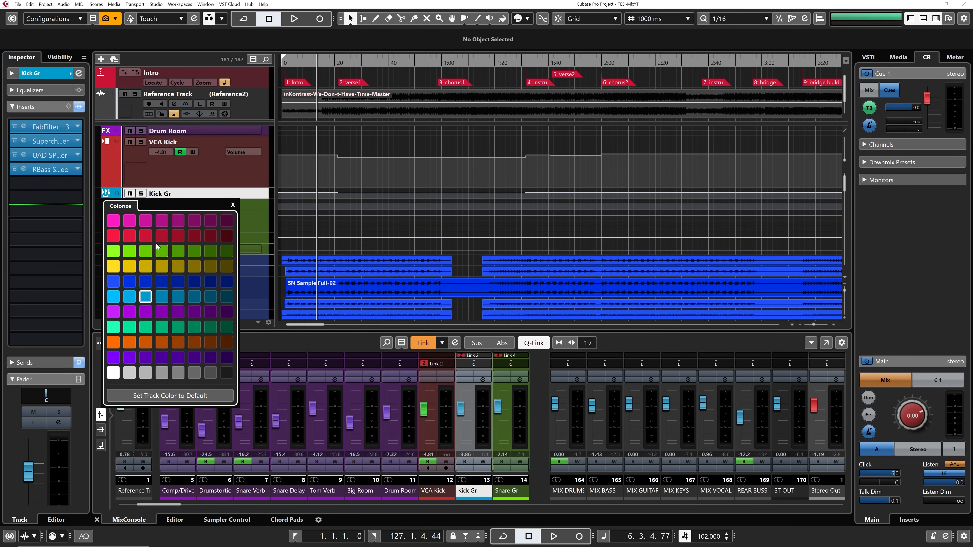
pyautogui.click(167, 195)
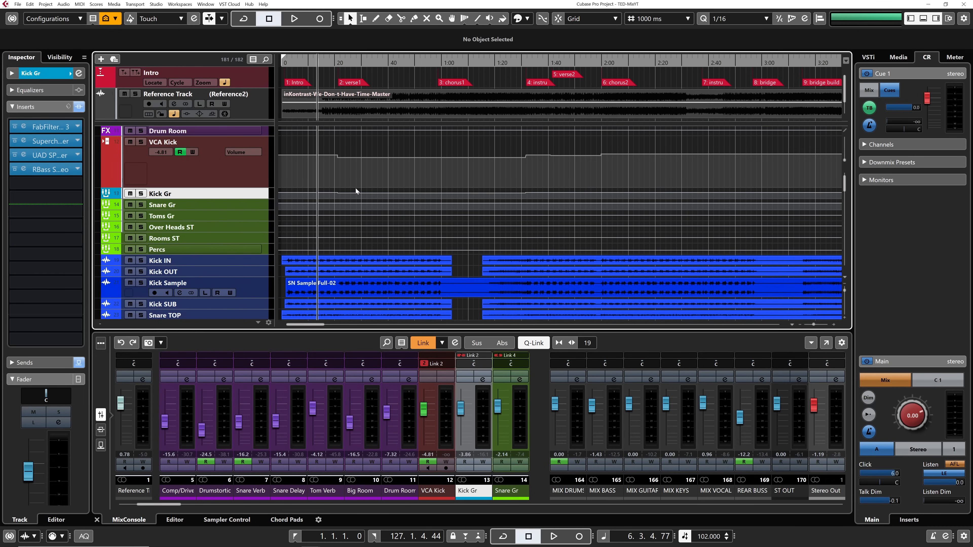